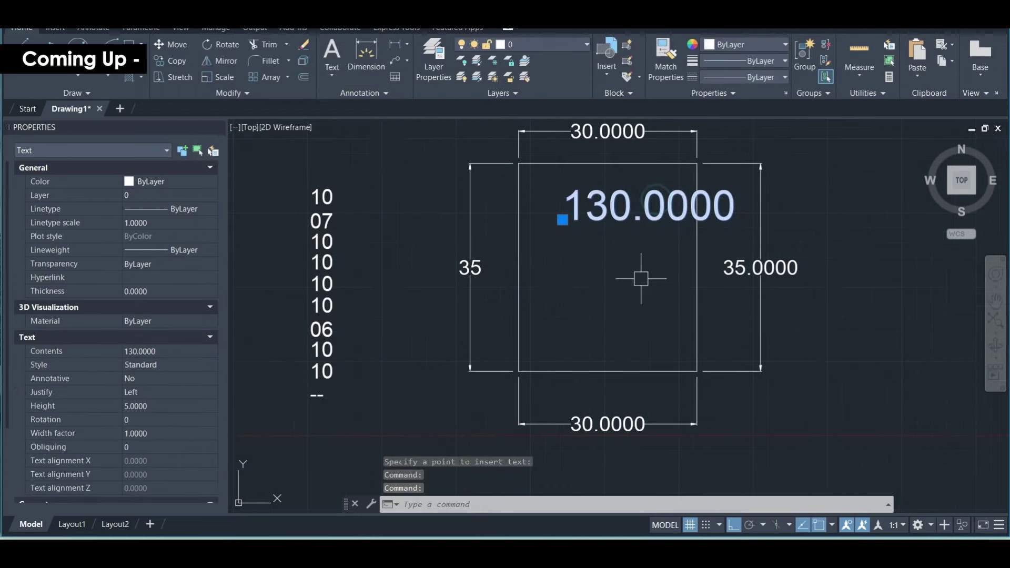
Move the 130.0000 text to sit beside the rectangle.
{"action": "type", "text": "m"}
{"action": "key", "text": "Return"}
{"action": "left_click", "coordinate": [628, 264]}
{"action": "left_click", "coordinate": [835, 262]}
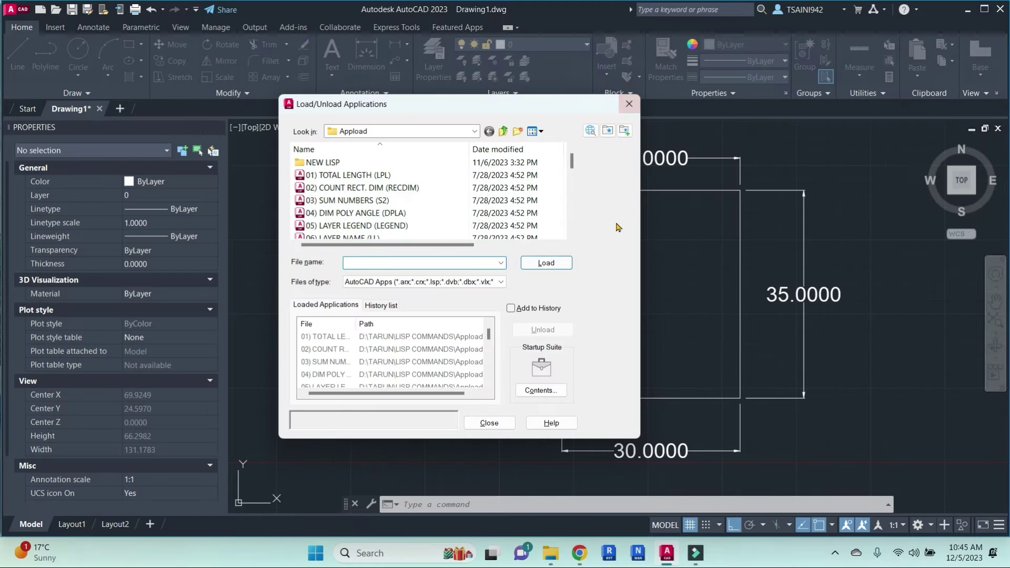
Close the Load/Unload Applications dialog and nudge the drawing view slightly.
{"action": "left_click_drag", "start_coordinate": [591, 111], "coordinate": [490, 102]}
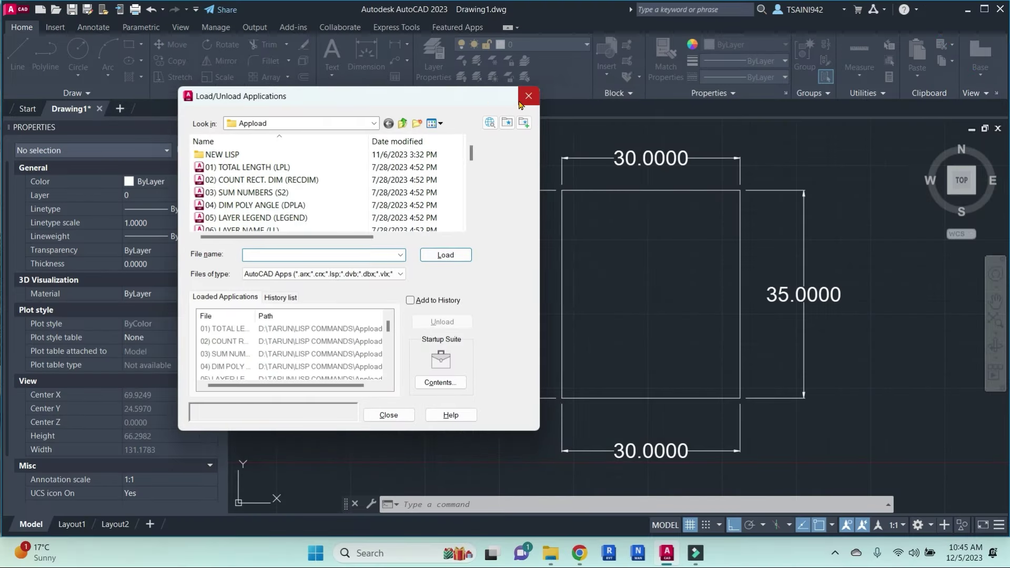
{"action": "left_click", "coordinate": [528, 96]}
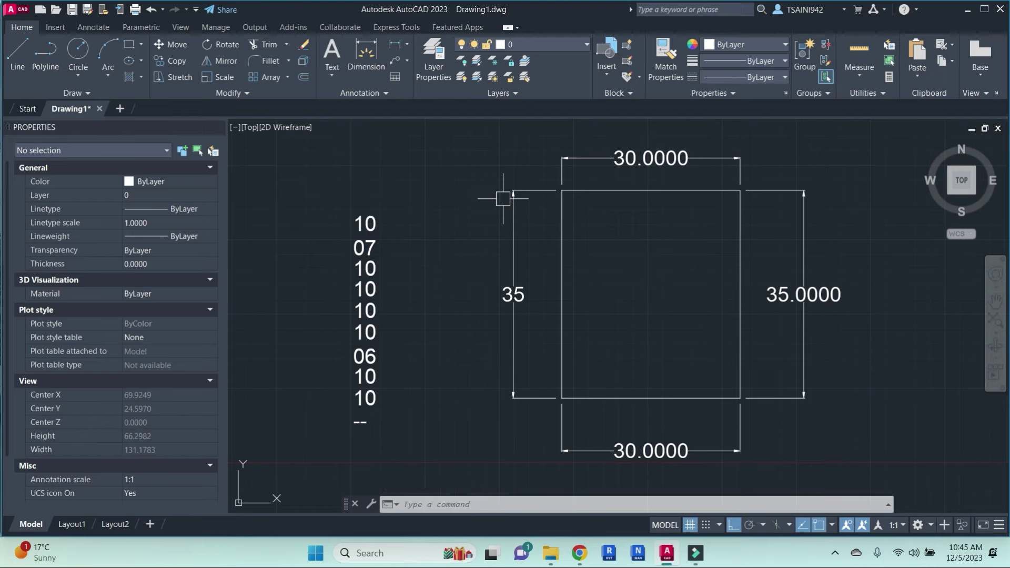
{"action": "middle_click_drag", "start_coordinate": [615, 268], "coordinate": [611, 260]}
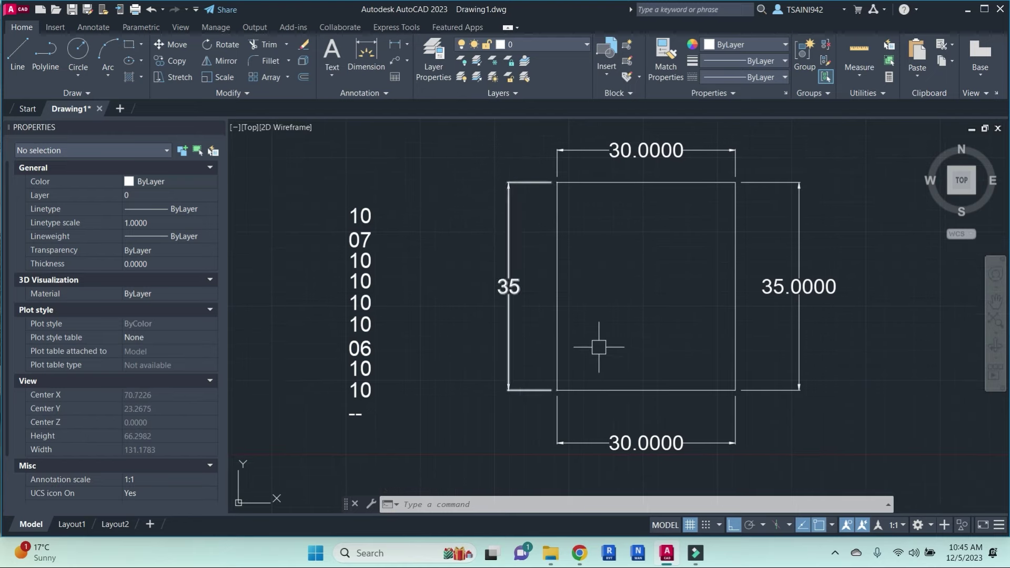
{"action": "key", "text": "Escape"}
{"action": "key", "text": "Escape"}
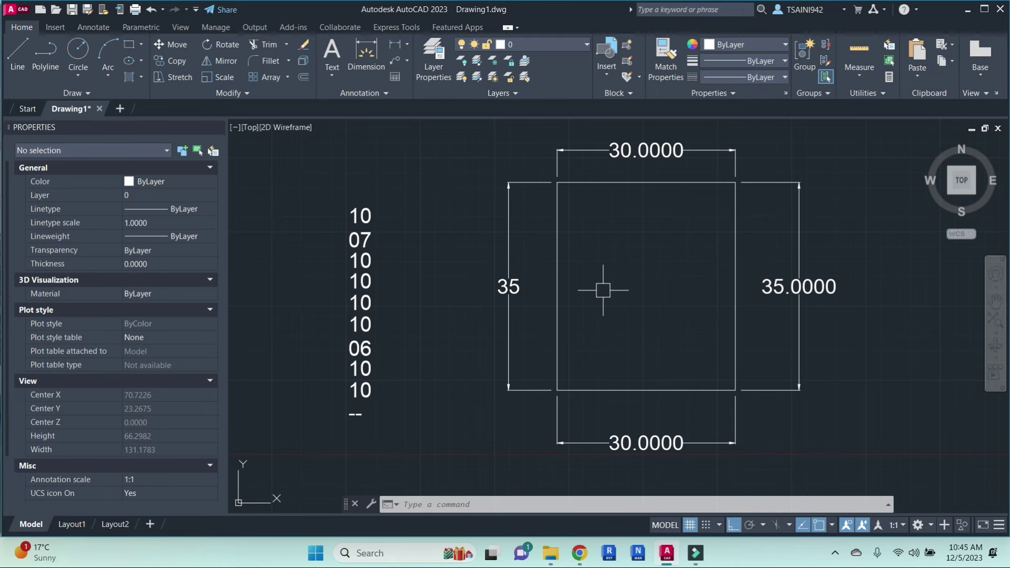
Open the application loader with APPLOAD and browse the Appload folder's LISP routines.
{"action": "type", "text": "Appl"}
{"action": "key", "text": "Return"}
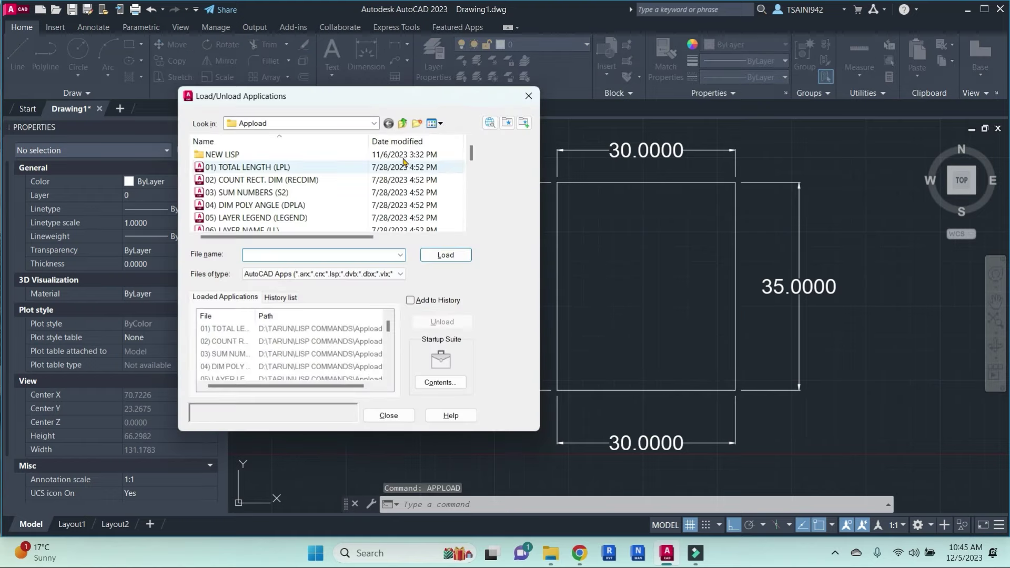
{"action": "left_click", "coordinate": [373, 123]}
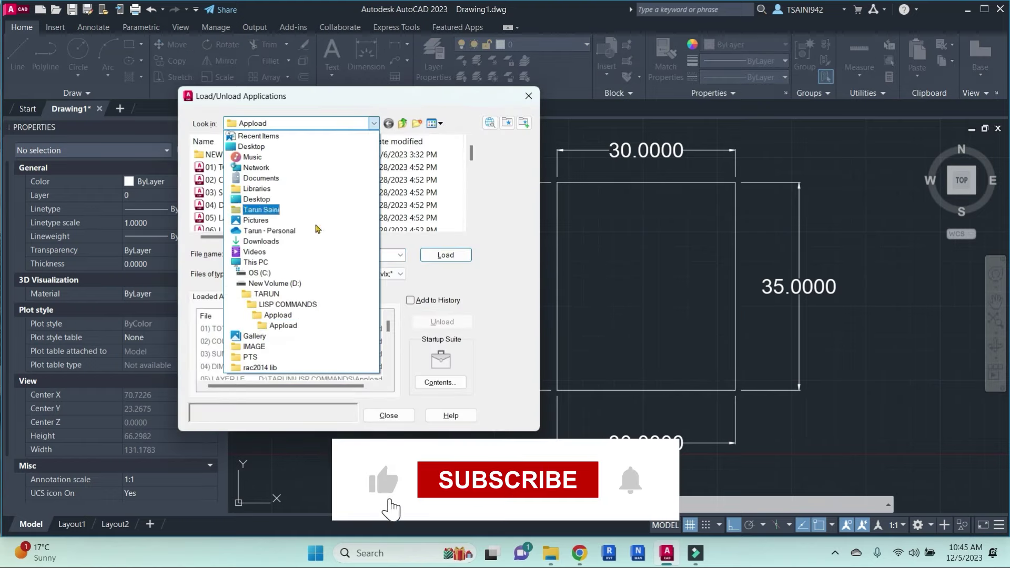
{"action": "key", "text": "Escape"}
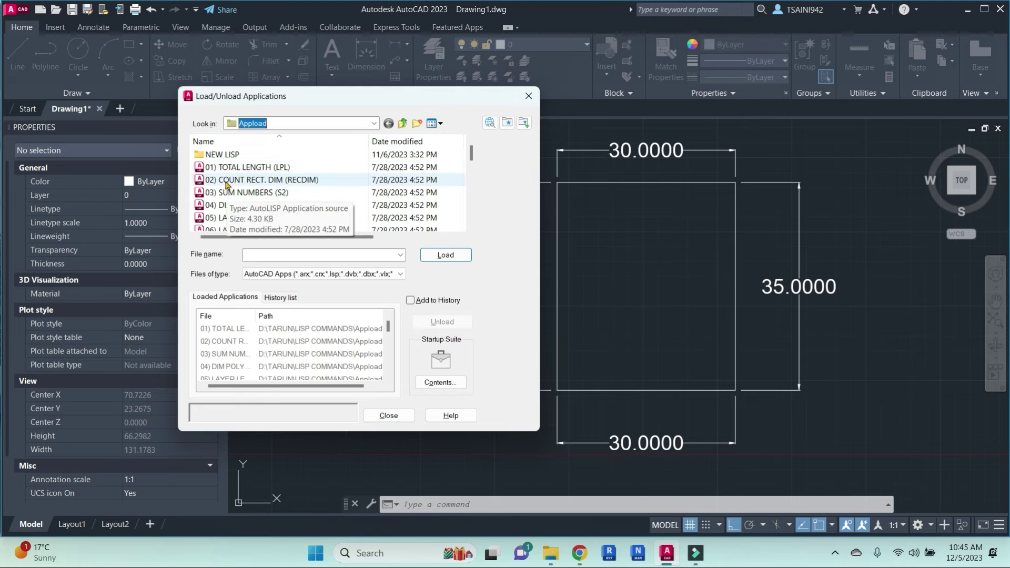
{"action": "scroll", "coordinate": [228, 190], "scroll_direction": "down", "scroll_amount": 4}
{"action": "scroll", "coordinate": [229, 179], "scroll_direction": "down", "scroll_amount": 4}
{"action": "scroll", "coordinate": [232, 192], "scroll_direction": "down", "scroll_amount": 5}
{"action": "scroll", "coordinate": [232, 193], "scroll_direction": "up", "scroll_amount": 1}
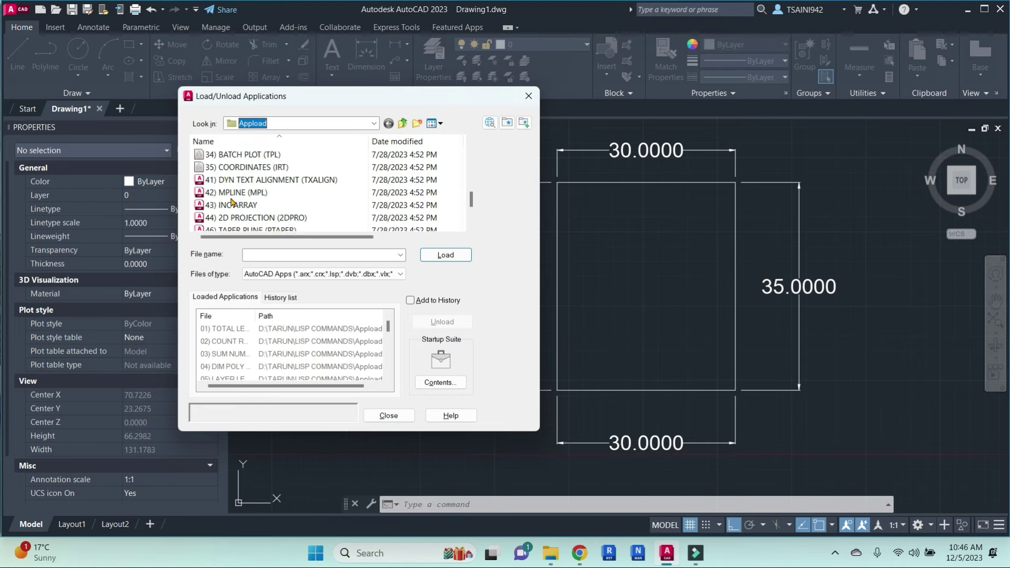
{"action": "scroll", "coordinate": [248, 179], "scroll_direction": "up", "scroll_amount": 13}
{"action": "scroll", "coordinate": [263, 178], "scroll_direction": "down", "scroll_amount": 9}
{"action": "scroll", "coordinate": [265, 179], "scroll_direction": "up", "scroll_amount": 9}
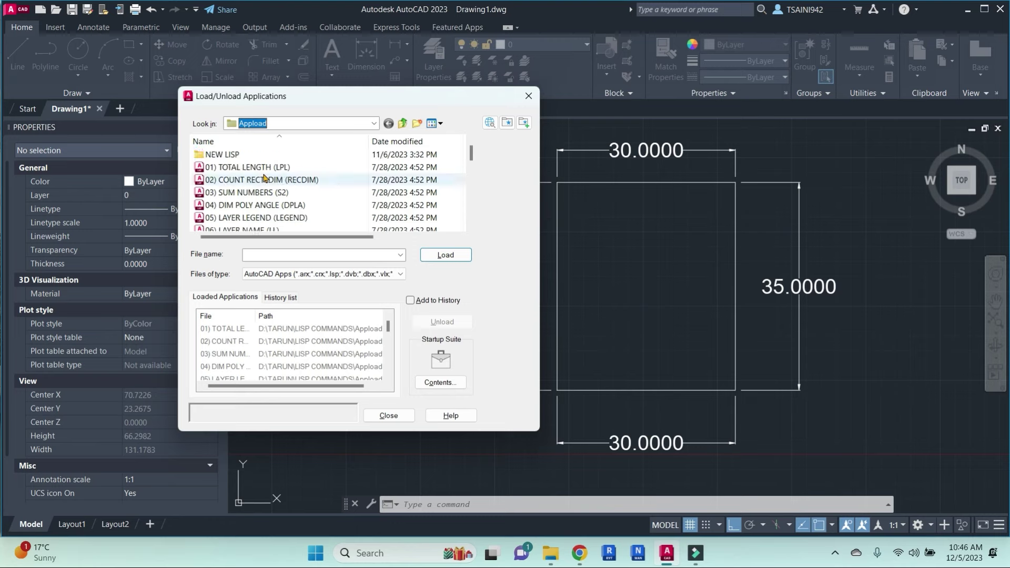
Load the 01) TOTAL LENGTH (LPL) routine from the Appload folder.
{"action": "double_click", "coordinate": [227, 154]}
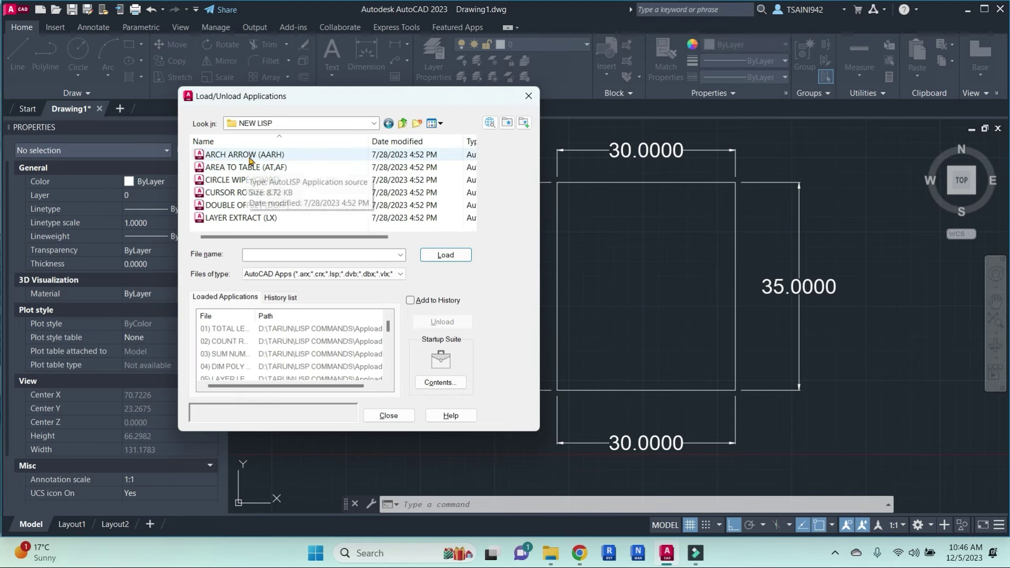
{"action": "left_click", "coordinate": [236, 169]}
{"action": "left_click", "coordinate": [390, 126]}
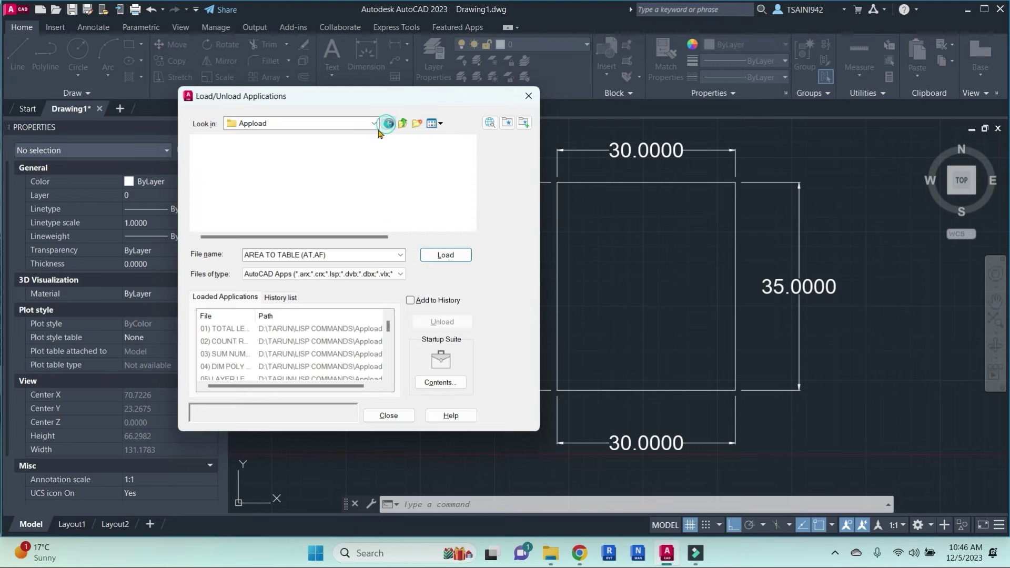
{"action": "left_click", "coordinate": [243, 168]}
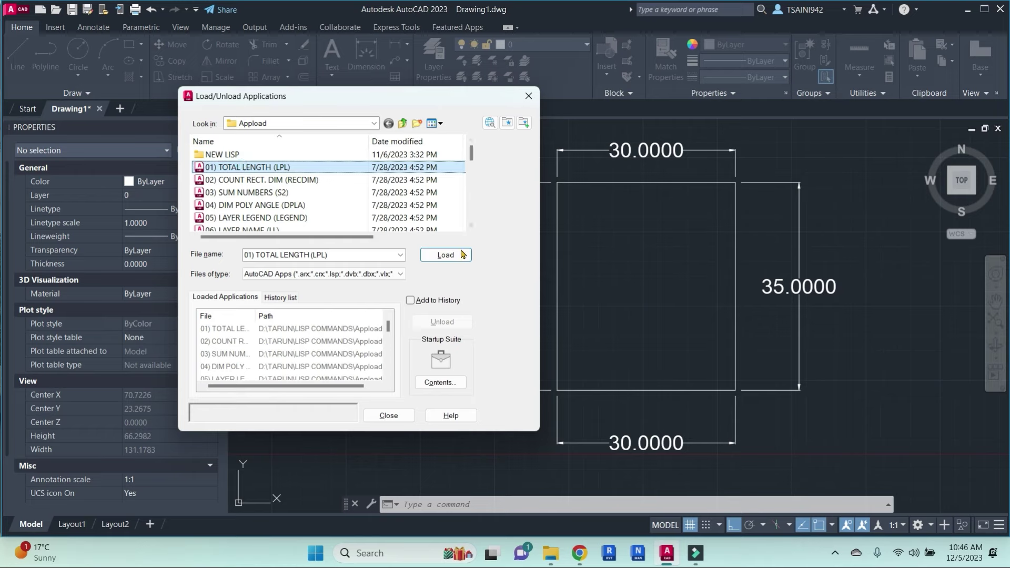
{"action": "left_click", "coordinate": [445, 256]}
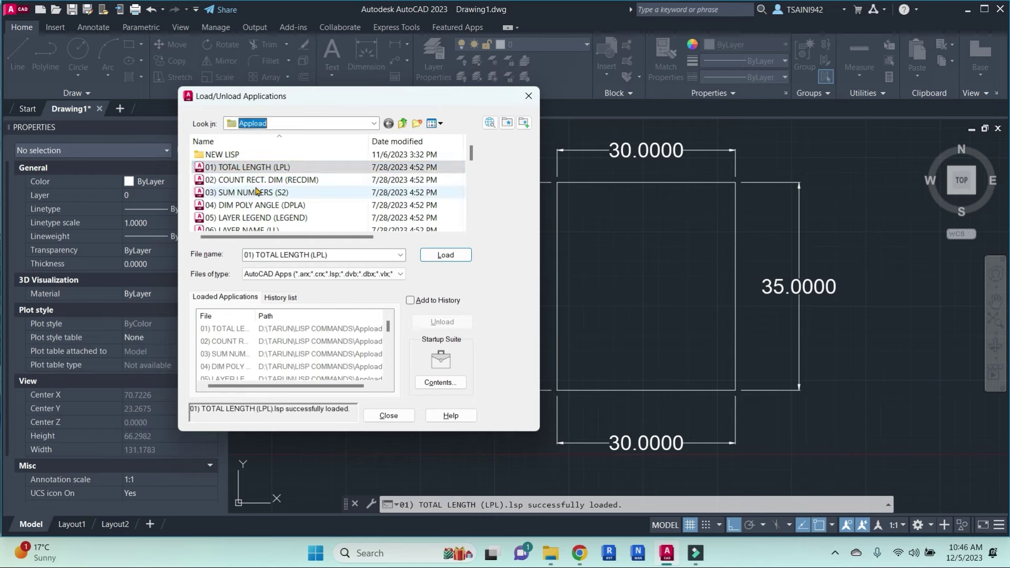
Select and load the 49) DIM. OVERLAP routine.
{"action": "scroll", "coordinate": [240, 222], "scroll_direction": "down", "scroll_amount": 10}
{"action": "scroll", "coordinate": [239, 222], "scroll_direction": "down", "scroll_amount": 5}
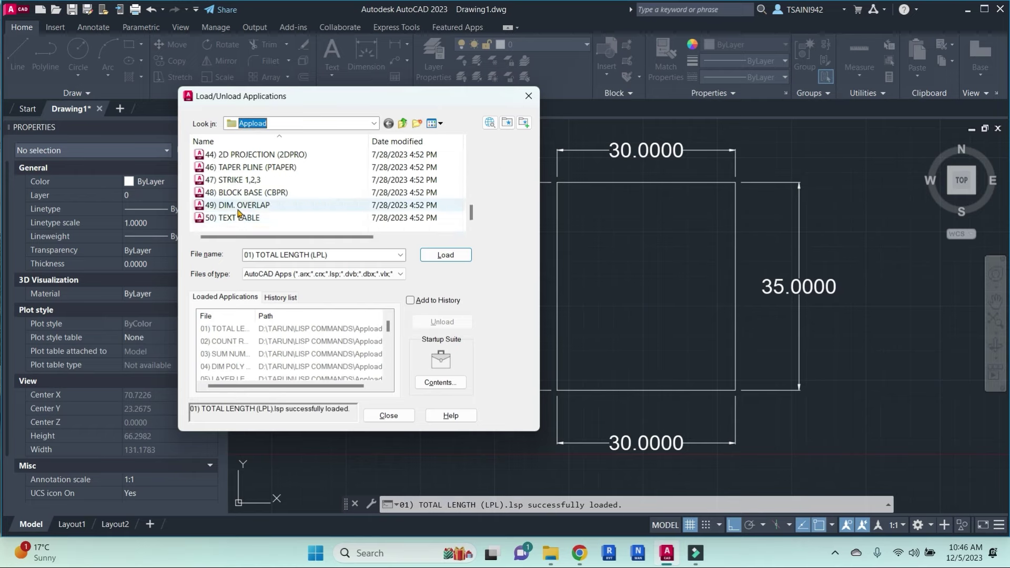
{"action": "left_click", "coordinate": [240, 205]}
{"action": "left_click", "coordinate": [445, 255]}
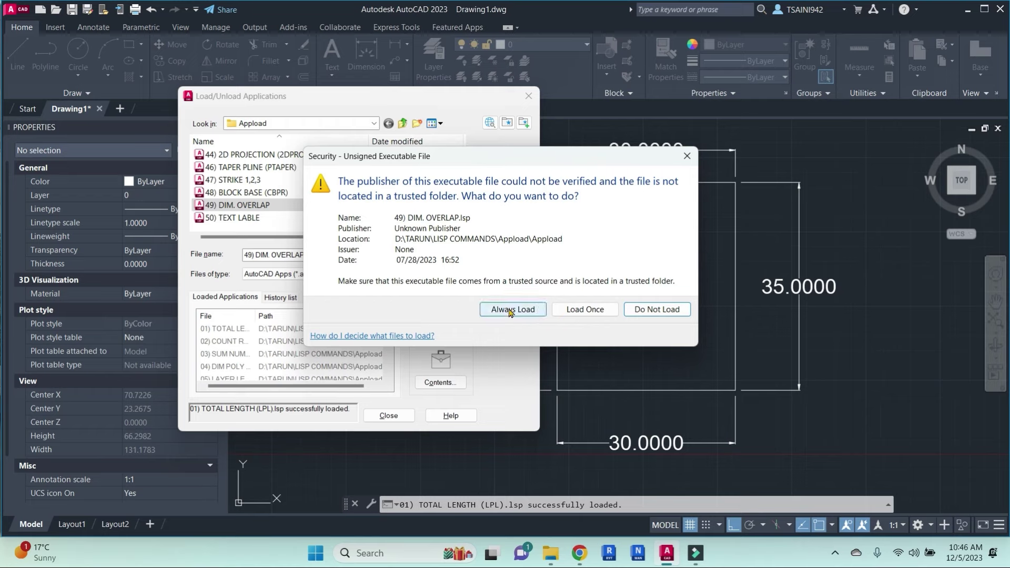
Allow the unsigned DIM. OVERLAP routine to load with Always Load.
{"action": "left_click", "coordinate": [509, 310]}
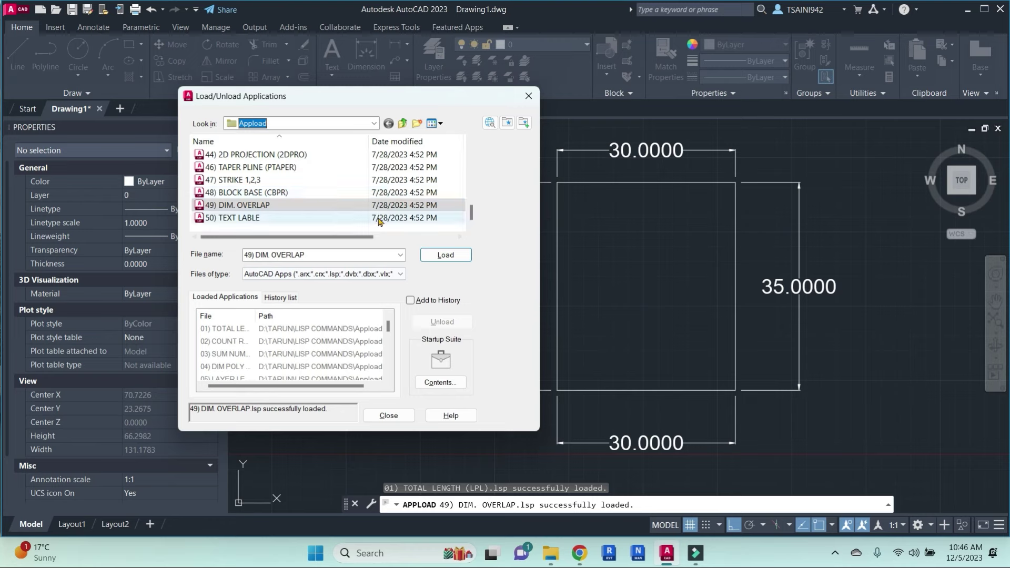
{"action": "scroll", "coordinate": [383, 227], "scroll_direction": "up", "scroll_amount": 8}
{"action": "scroll", "coordinate": [263, 184], "scroll_direction": "up", "scroll_amount": 7}
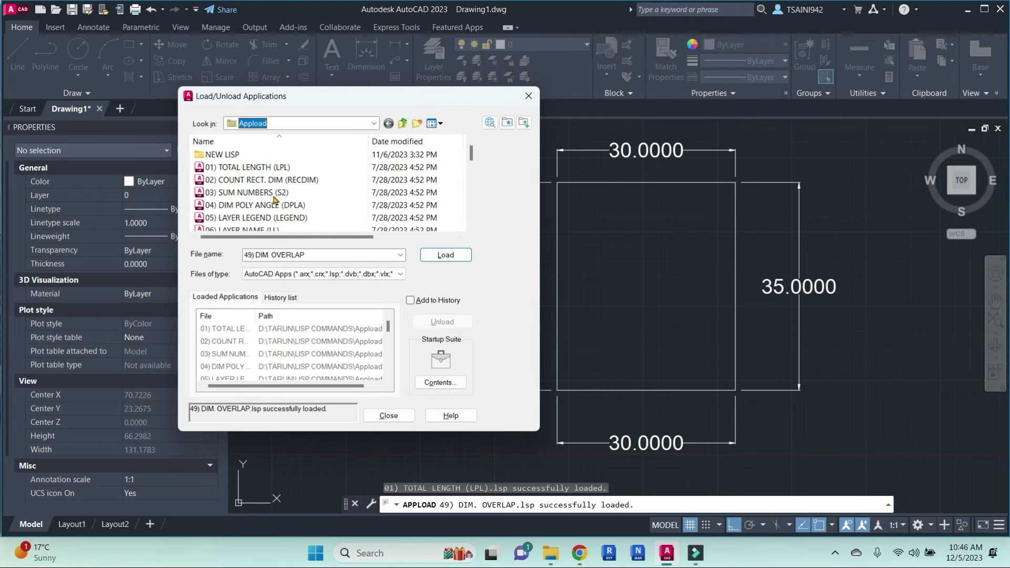
{"action": "mouse_move", "coordinate": [246, 167]}
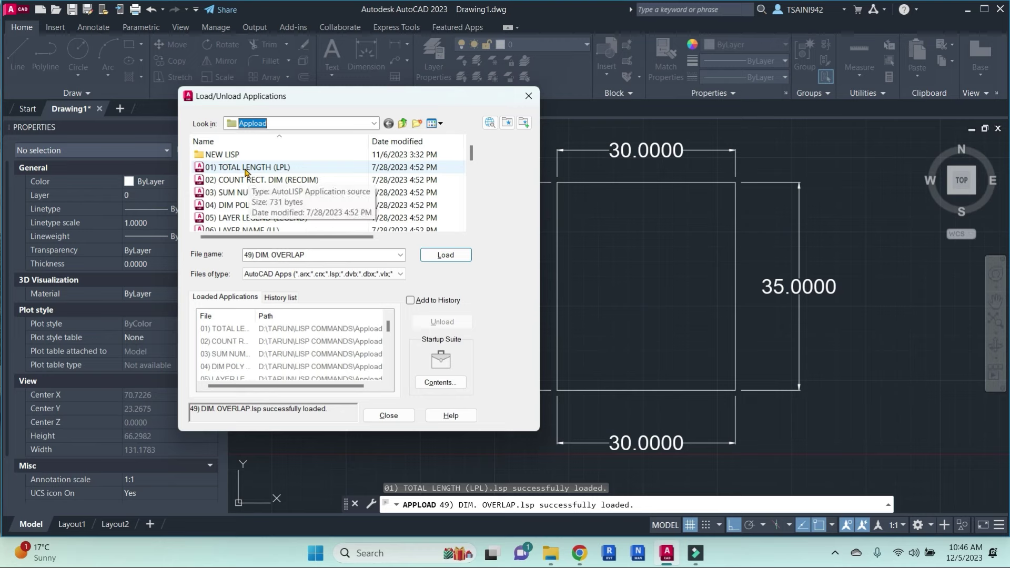
Load 03) SUM NUMBERS (S2) and close the application loader.
{"action": "left_click", "coordinate": [248, 193]}
{"action": "left_click", "coordinate": [422, 252]}
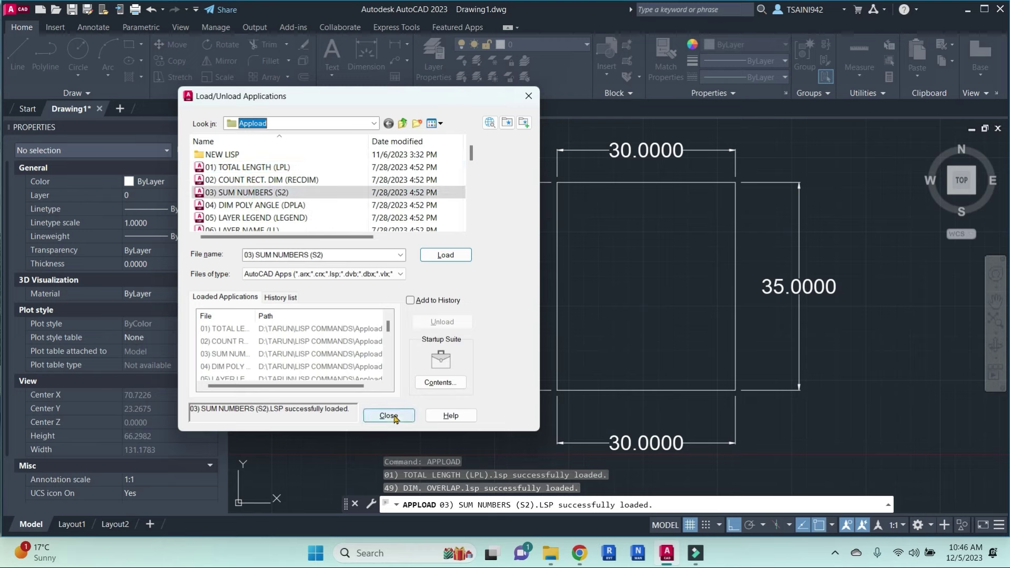
{"action": "left_click", "coordinate": [373, 123]}
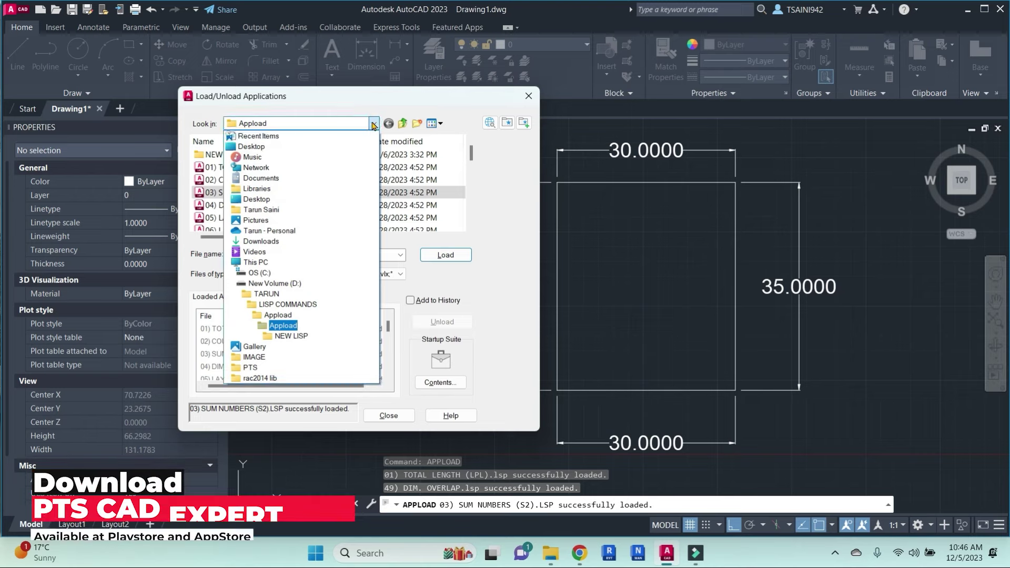
{"action": "left_click", "coordinate": [373, 123]}
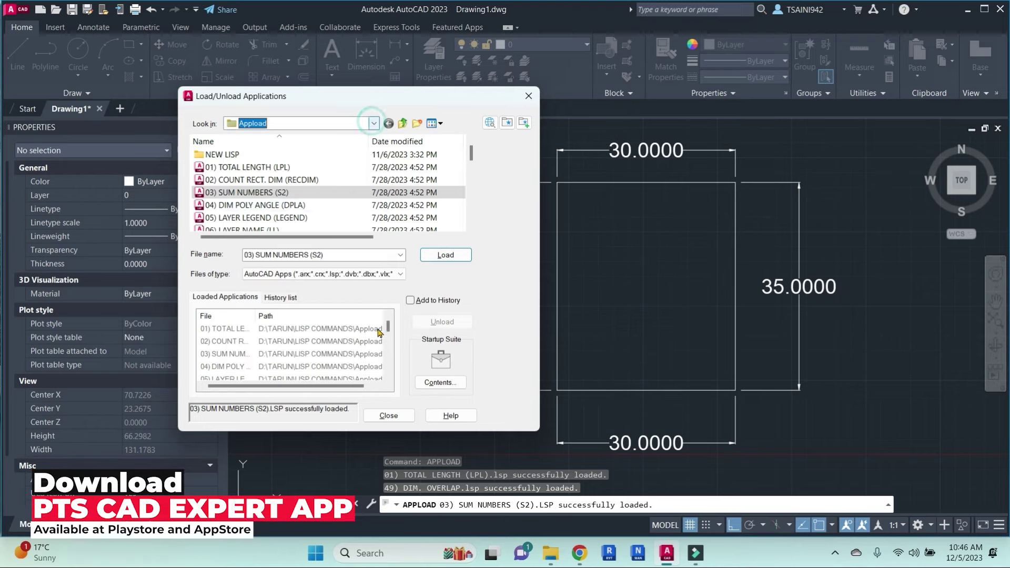
{"action": "left_click", "coordinate": [395, 421]}
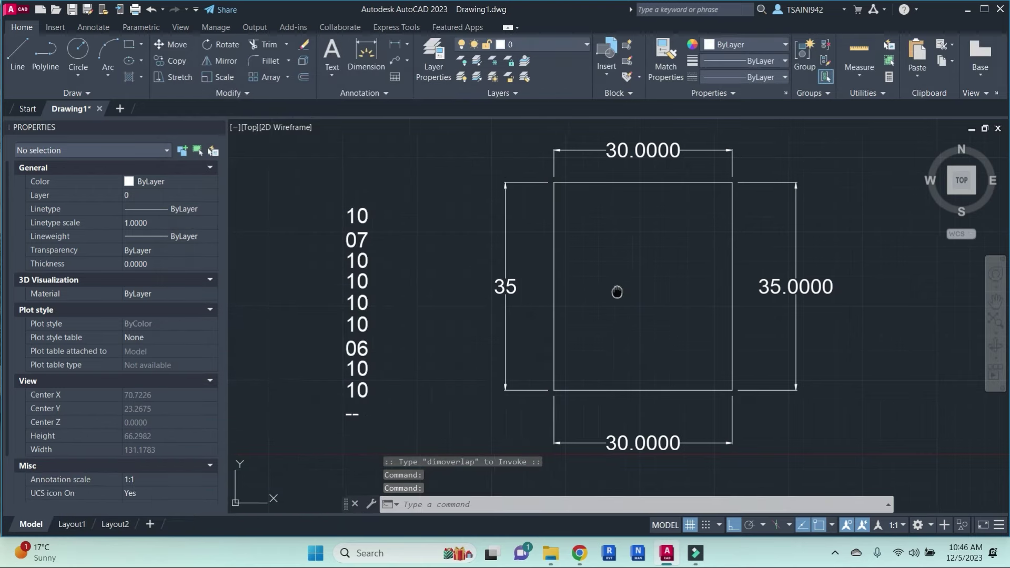
{"action": "middle_click_drag", "start_coordinate": [617, 293], "coordinate": [585, 287]}
{"action": "left_click", "coordinate": [629, 184]}
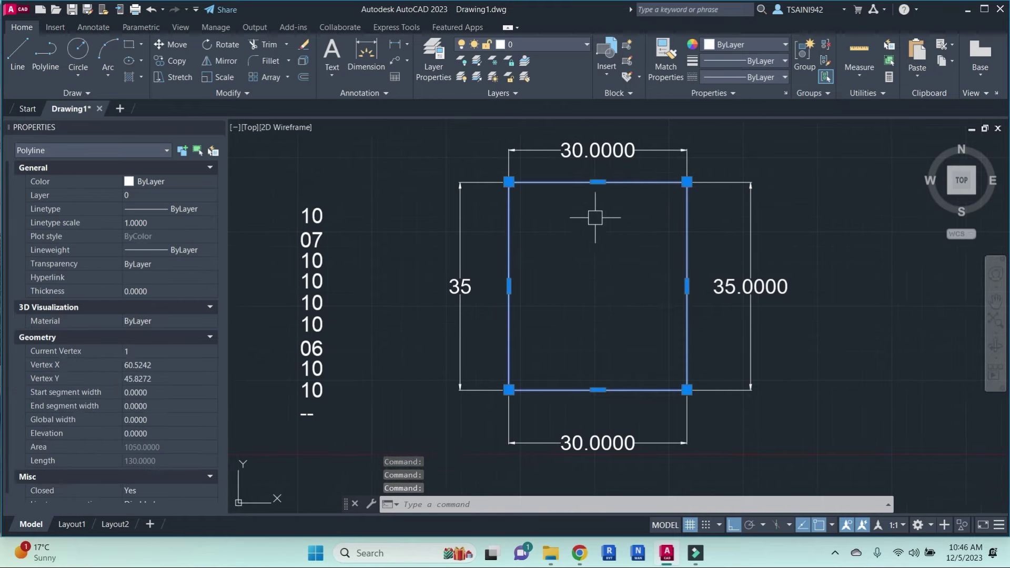
{"action": "key", "text": "Escape"}
{"action": "key", "text": "Escape"}
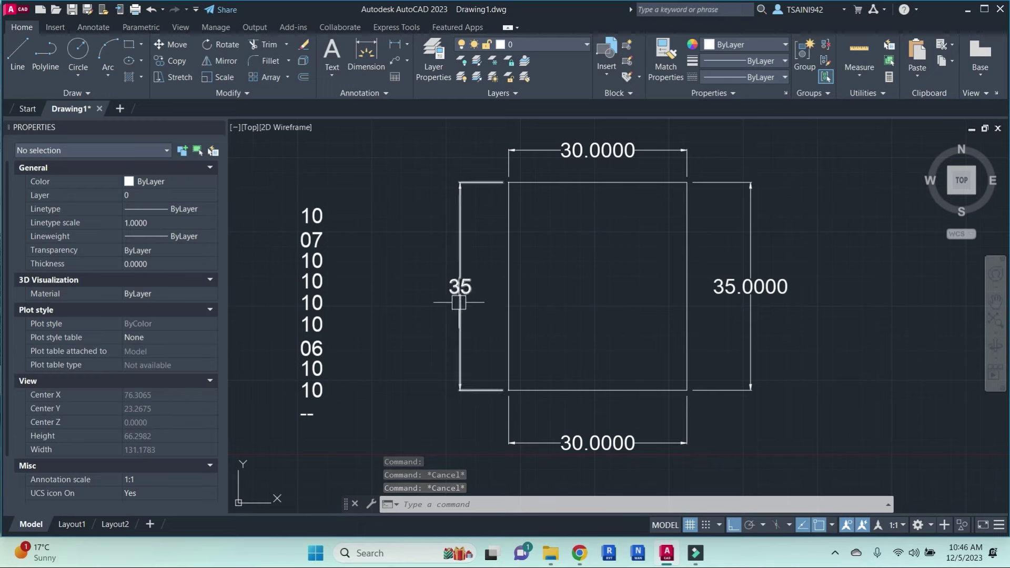
{"action": "key", "text": "Escape"}
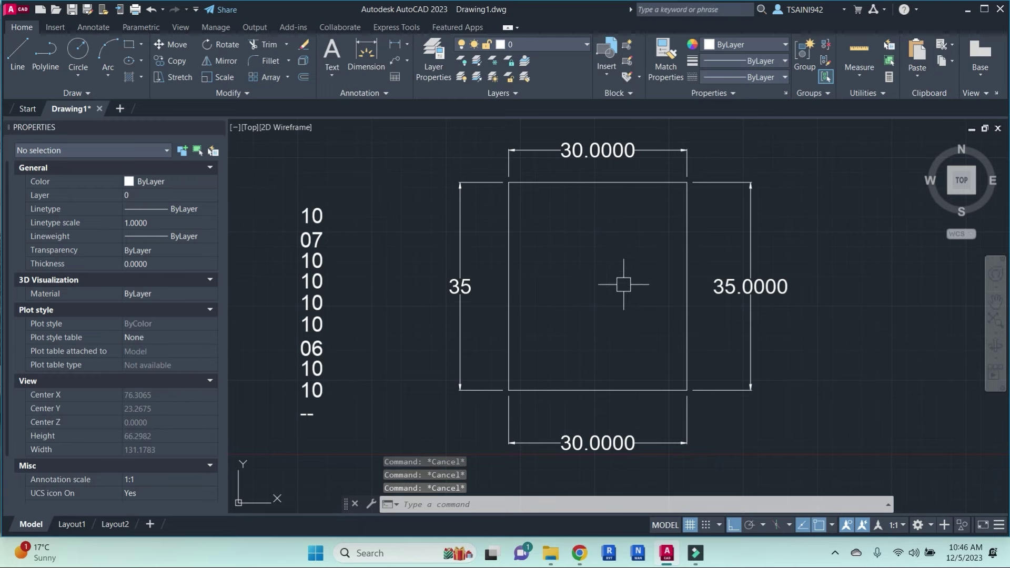
{"action": "middle_click_drag", "start_coordinate": [603, 211], "coordinate": [606, 201]}
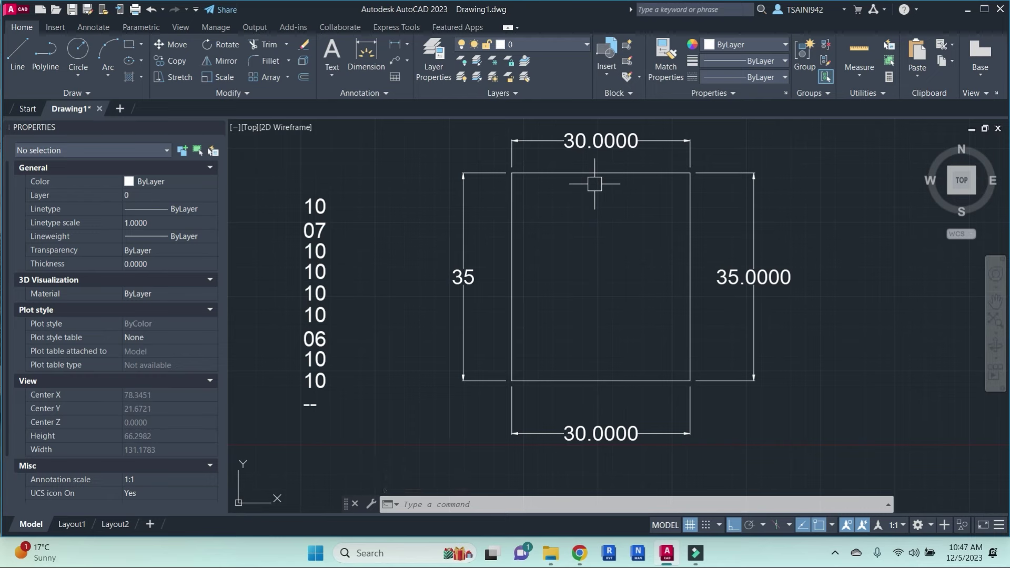
{"action": "type", "text": "app"}
Run LPL on the rectangle and place its 130.0000 total length inside it.
{"action": "key", "text": "Return"}
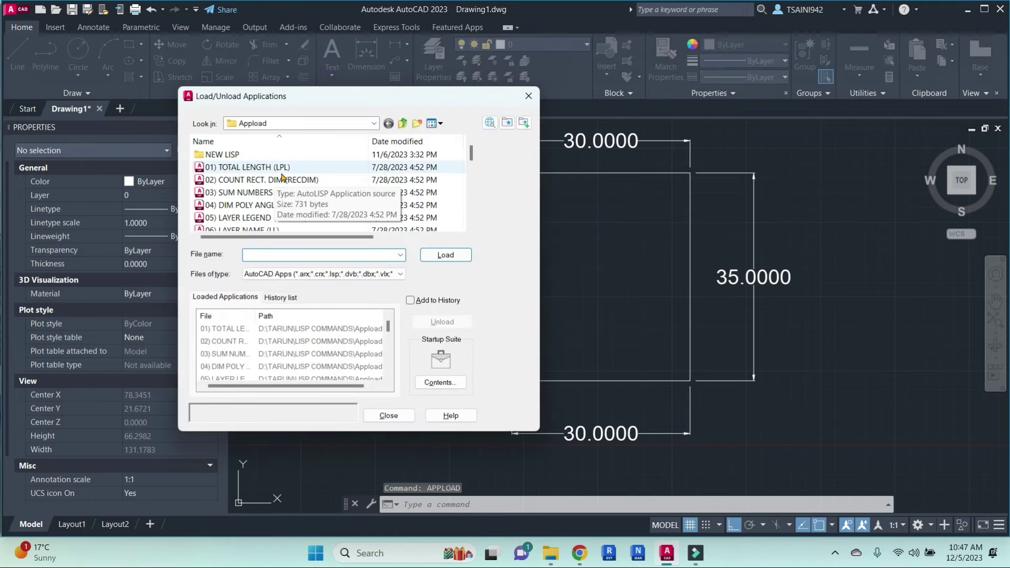
{"action": "left_click", "coordinate": [529, 96]}
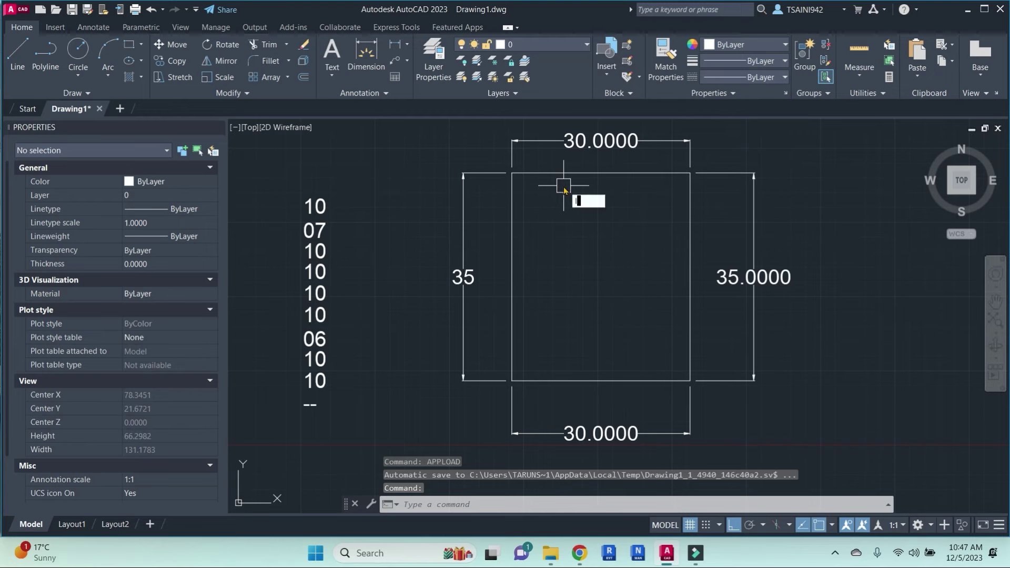
{"action": "type", "text": "LPL"}
{"action": "key", "text": "Return"}
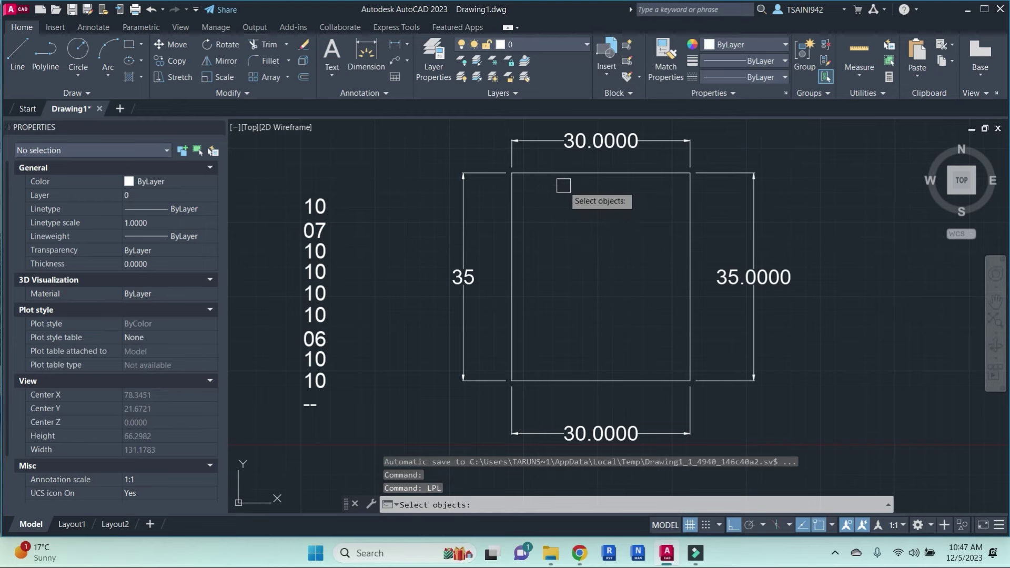
{"action": "left_click", "coordinate": [583, 172]}
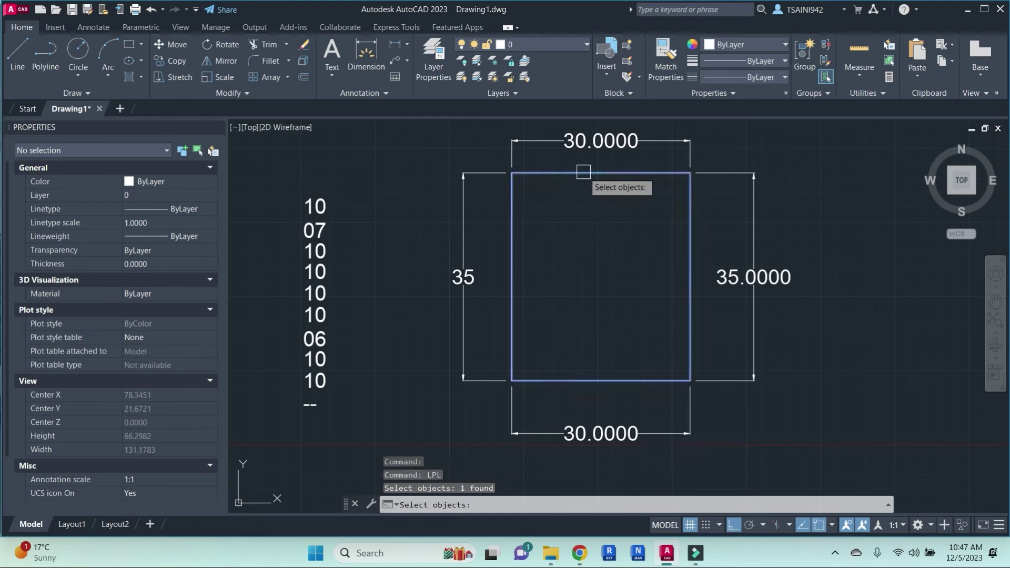
{"action": "key", "text": "Return"}
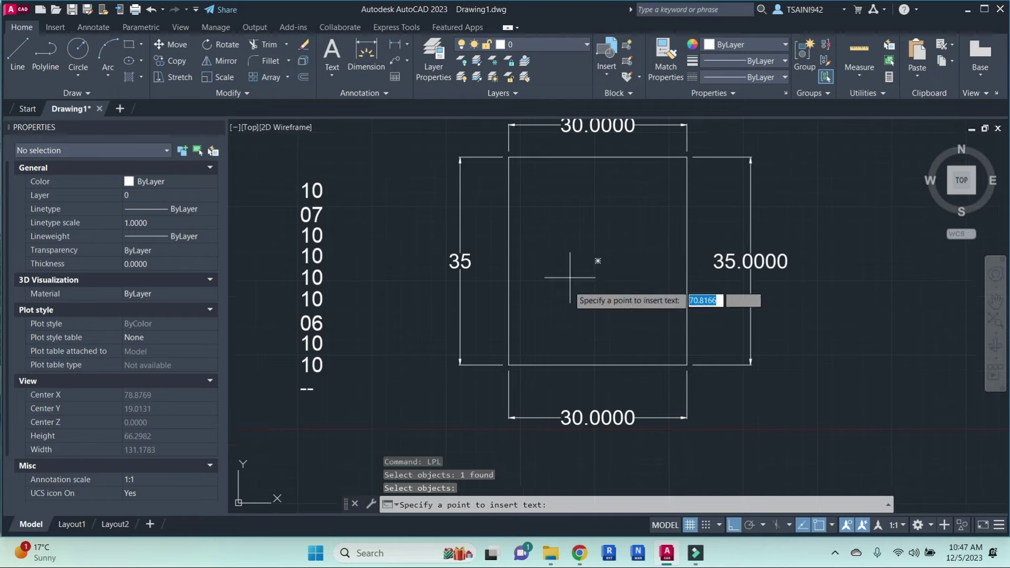
{"action": "left_click", "coordinate": [562, 219]}
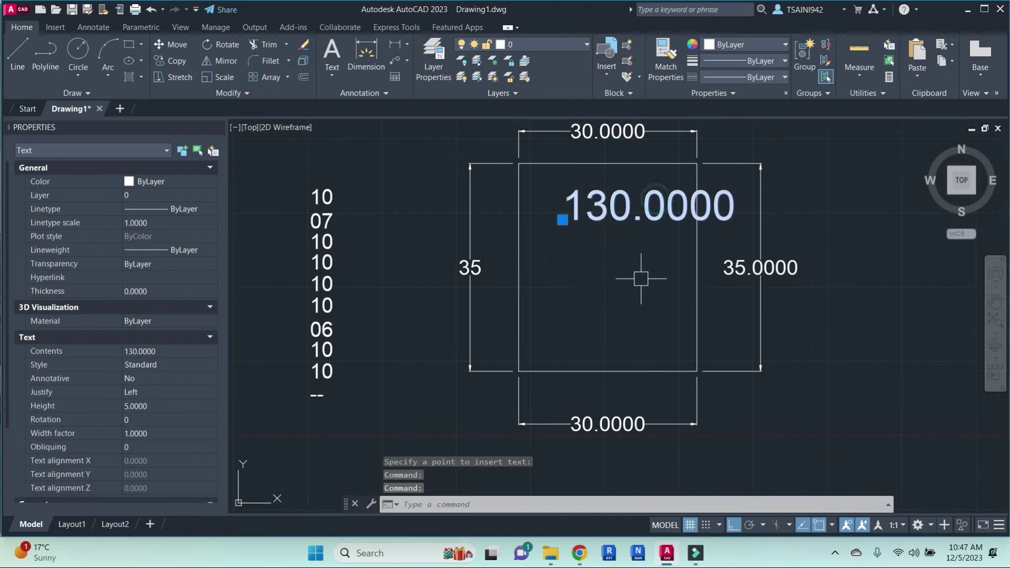
Move the 130.0000 text to the right of the rectangle.
{"action": "type", "text": "m"}
{"action": "key", "text": "Return"}
{"action": "left_click", "coordinate": [562, 219]}
{"action": "left_click", "coordinate": [771, 263]}
{"action": "middle_click_drag", "start_coordinate": [743, 230], "coordinate": [711, 227]}
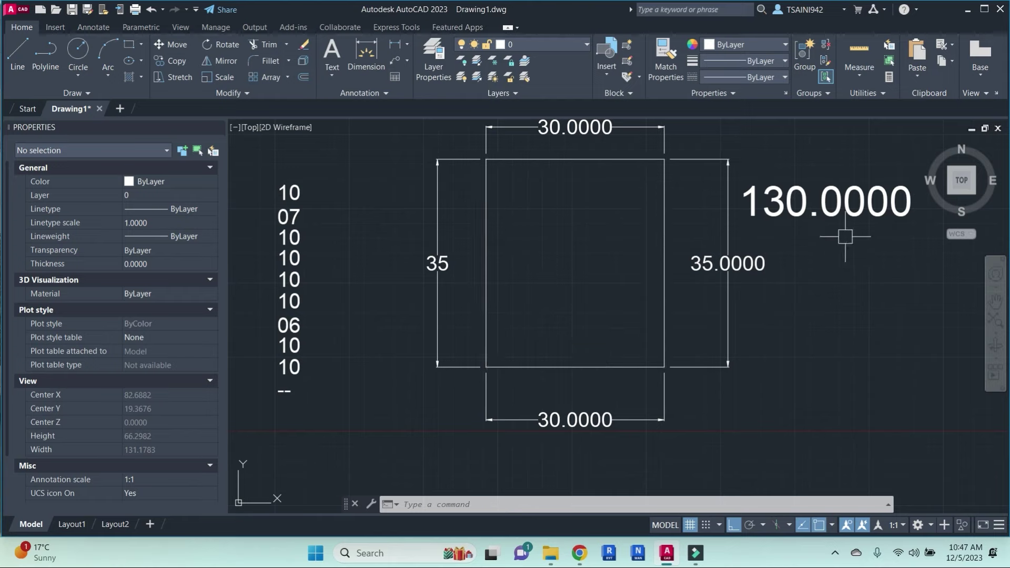
{"action": "scroll", "coordinate": [658, 287], "scroll_direction": "down", "scroll_amount": 5}
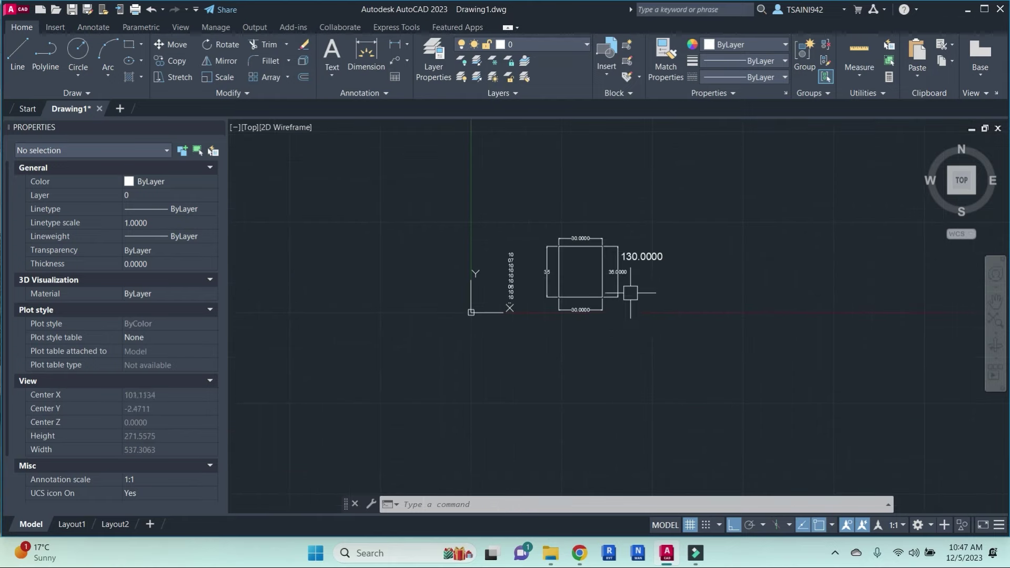
{"action": "scroll", "coordinate": [631, 293], "scroll_direction": "up", "scroll_amount": 3}
Draw a stepped staircase line to the right of the rectangle.
{"action": "key", "text": "Escape"}
{"action": "key", "text": "Escape"}
{"action": "type", "text": "l"}
{"action": "key", "text": "Return"}
{"action": "left_click", "coordinate": [726, 280]}
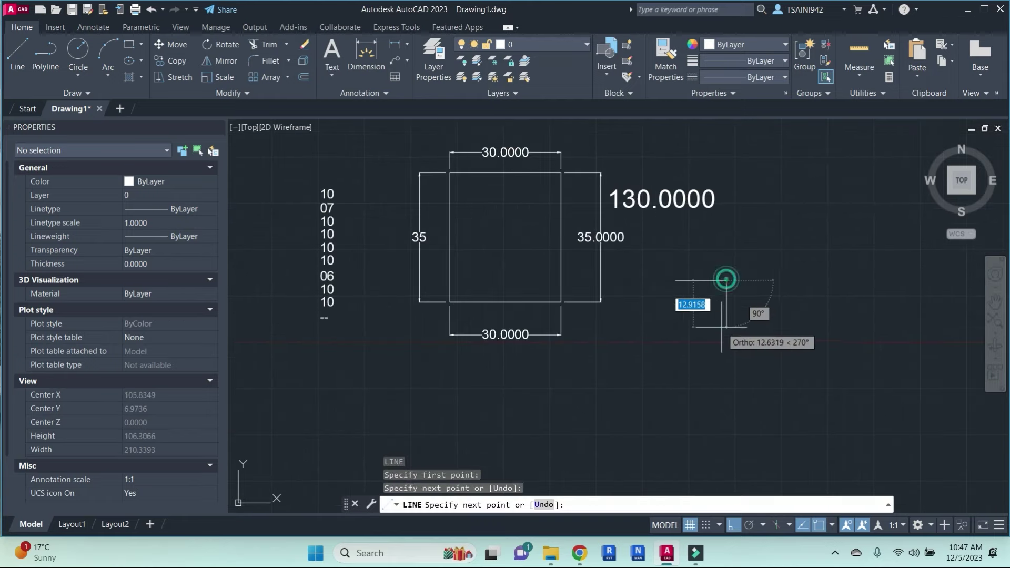
{"action": "left_click", "coordinate": [726, 330]}
{"action": "left_click", "coordinate": [781, 330]}
{"action": "left_click", "coordinate": [781, 375]}
{"action": "left_click", "coordinate": [818, 374]}
{"action": "left_click", "coordinate": [818, 421]}
{"action": "left_click", "coordinate": [858, 420]}
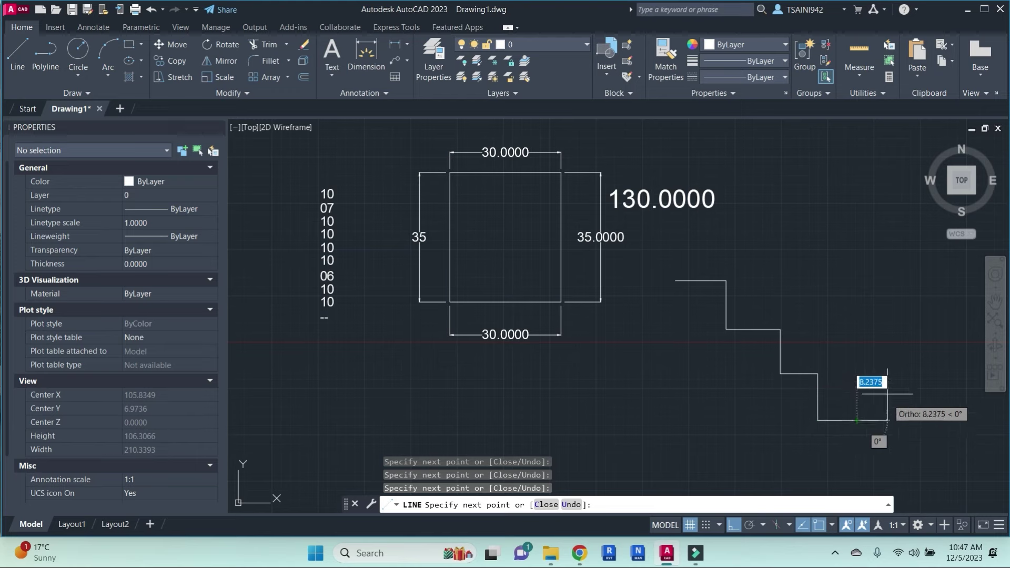
{"action": "left_click", "coordinate": [857, 325]}
{"action": "left_click", "coordinate": [925, 324]}
{"action": "left_click", "coordinate": [925, 358]}
{"action": "left_click", "coordinate": [956, 358]}
{"action": "left_click", "coordinate": [956, 285]}
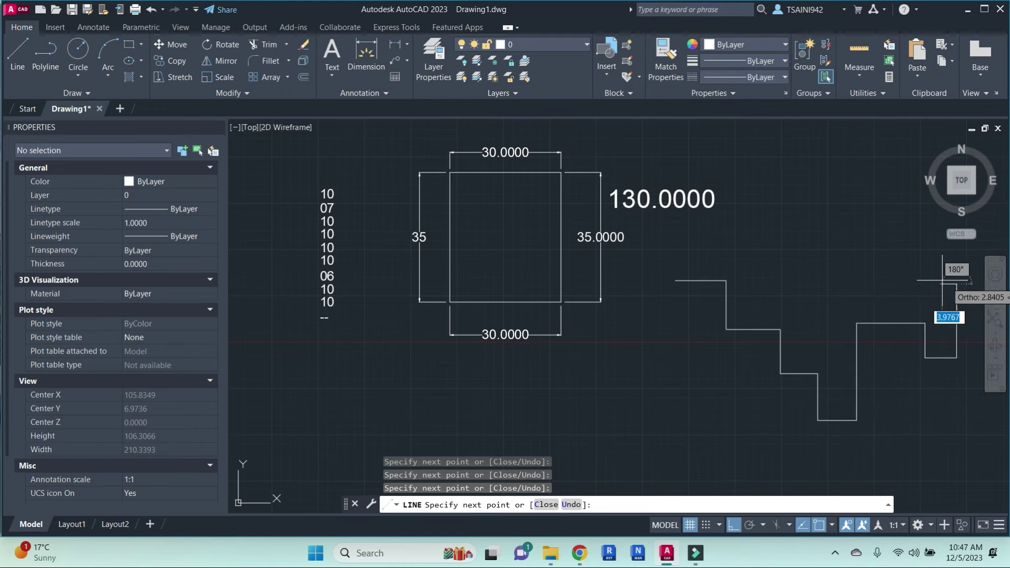
{"action": "left_click", "coordinate": [870, 284]}
{"action": "left_click", "coordinate": [871, 226]}
{"action": "key", "text": "Escape"}
{"action": "key", "text": "Escape"}
Select all staircase segments and write their 208.2789 total length beside them.
{"action": "left_click", "coordinate": [934, 418]}
{"action": "key", "text": "Escape"}
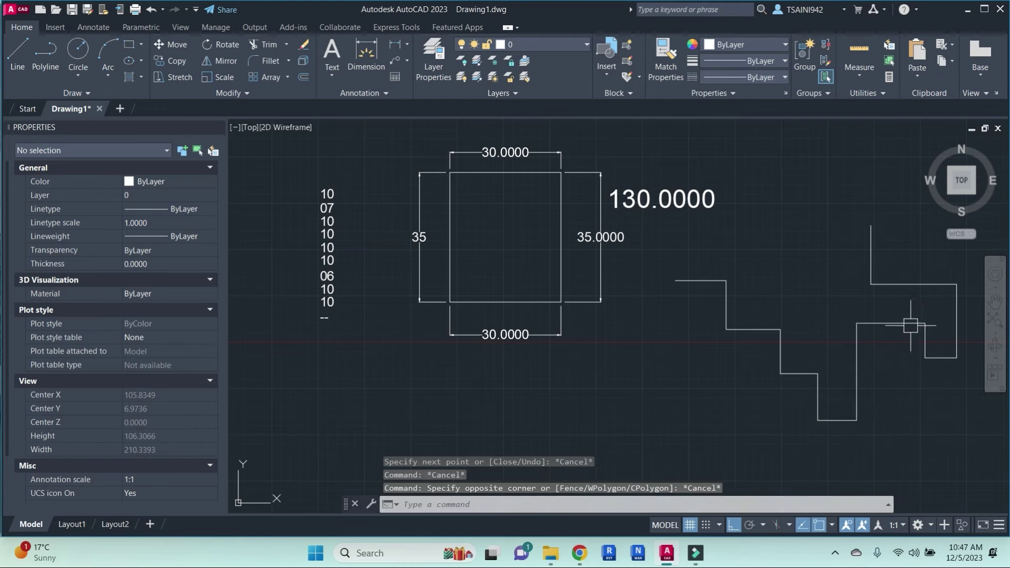
{"action": "left_click", "coordinate": [910, 324]}
{"action": "key", "text": "Escape"}
{"action": "left_click", "coordinate": [959, 469]}
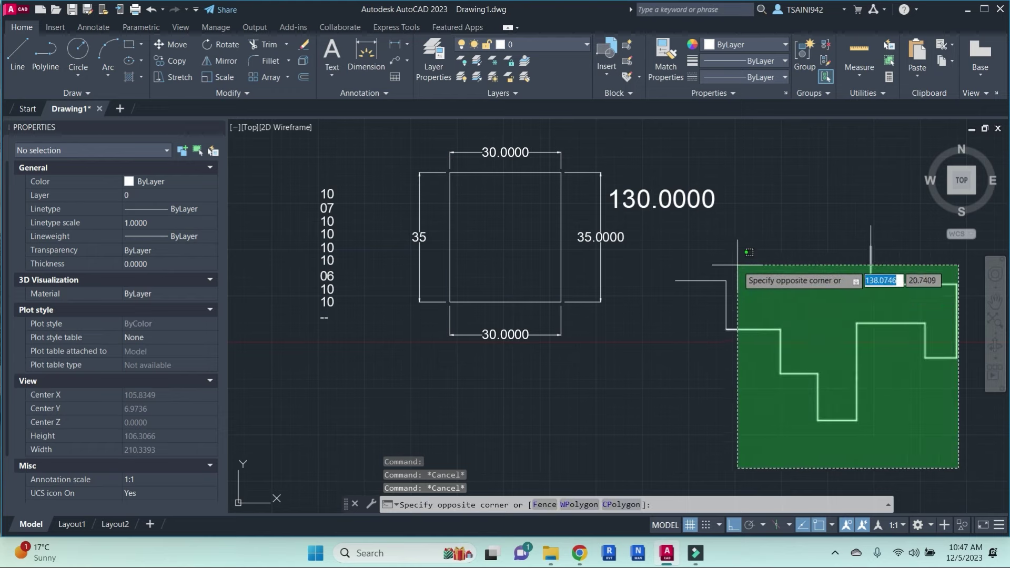
{"action": "left_click", "coordinate": [683, 247]}
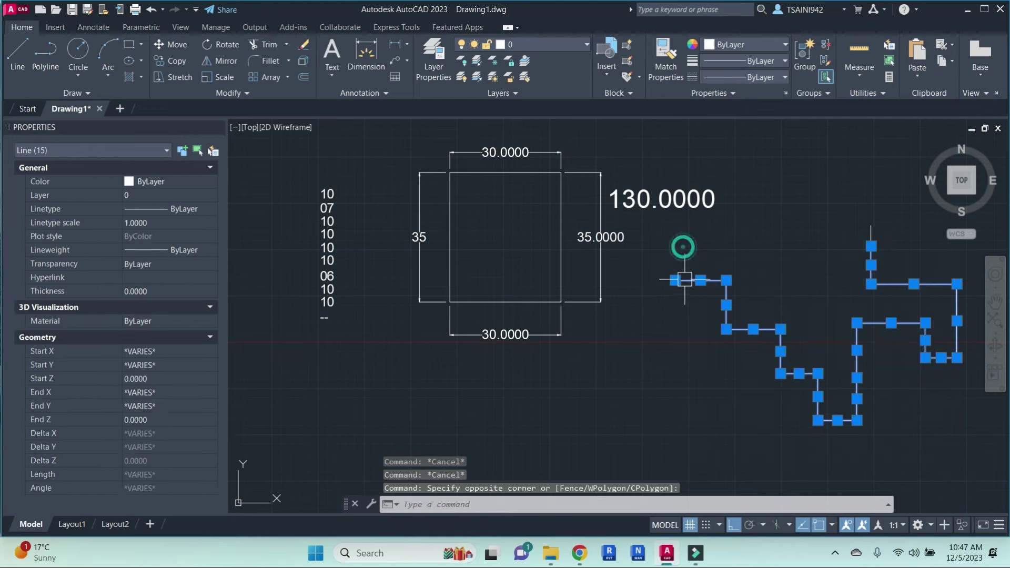
{"action": "left_click", "coordinate": [902, 248]}
{"action": "left_click", "coordinate": [786, 189]}
{"action": "key", "text": "Return"}
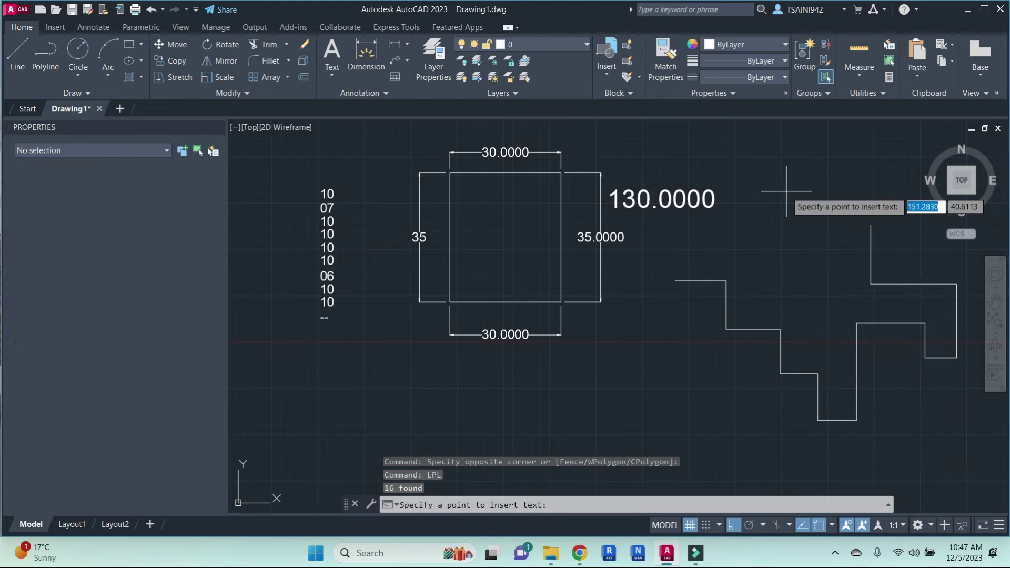
{"action": "left_click", "coordinate": [791, 284]}
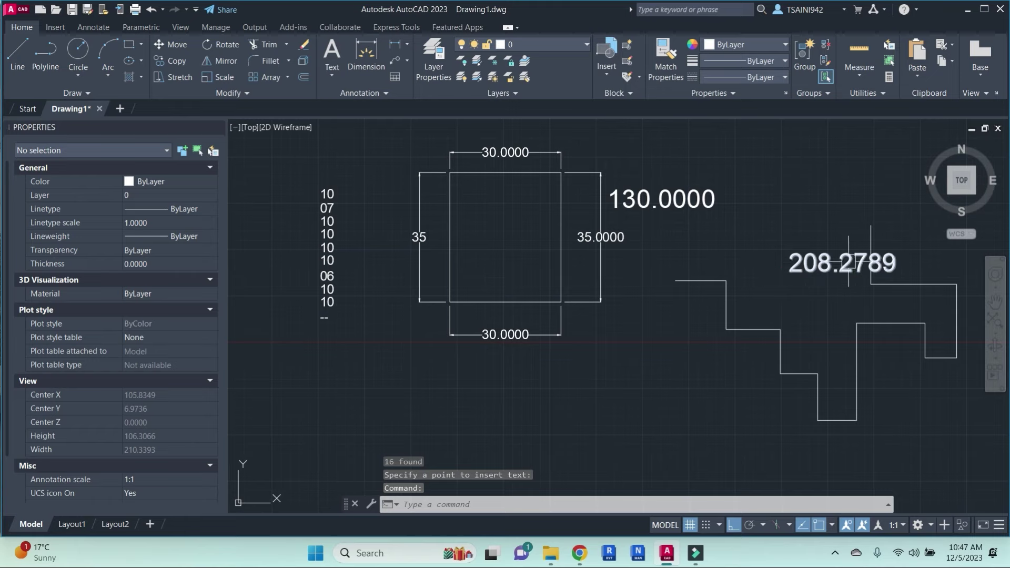
Move the 208.2789 text just above the stepped line.
{"action": "left_click", "coordinate": [821, 263]}
{"action": "type", "text": "m"}
{"action": "key", "text": "Return"}
{"action": "left_click", "coordinate": [831, 300]}
{"action": "left_click", "coordinate": [798, 298]}
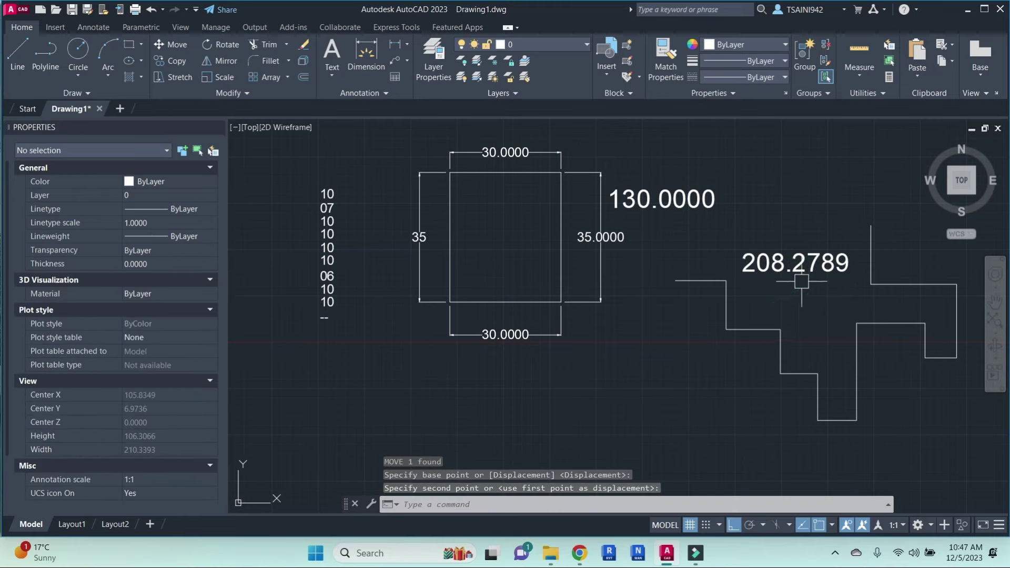
Reopen the application loader, close it again, and pan the drawing.
{"action": "middle_click_drag", "start_coordinate": [875, 249], "coordinate": [868, 244]}
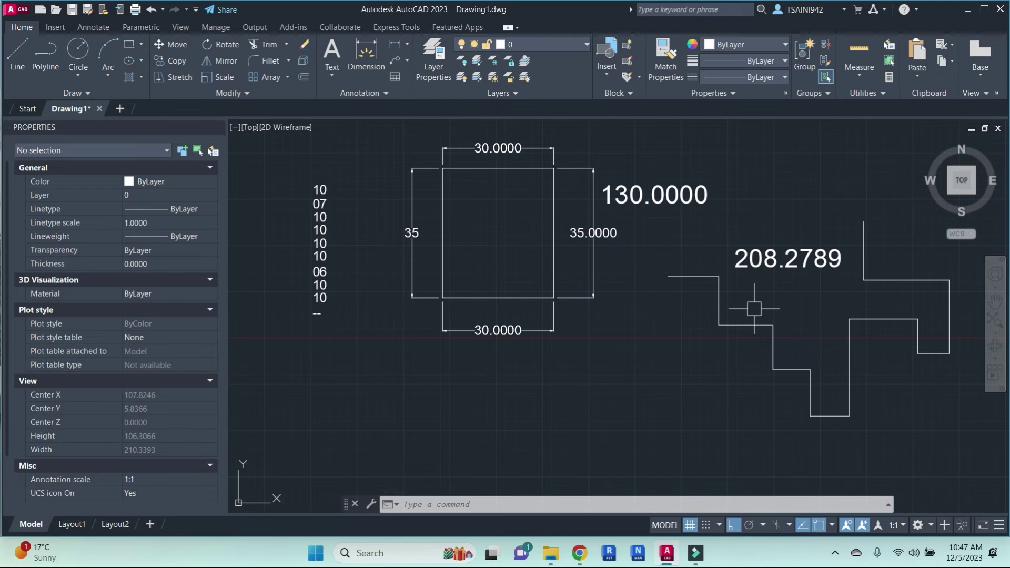
{"action": "scroll", "coordinate": [684, 298], "scroll_direction": "down", "scroll_amount": 1}
{"action": "scroll", "coordinate": [604, 334], "scroll_direction": "down", "scroll_amount": 1}
{"action": "key", "text": "Escape"}
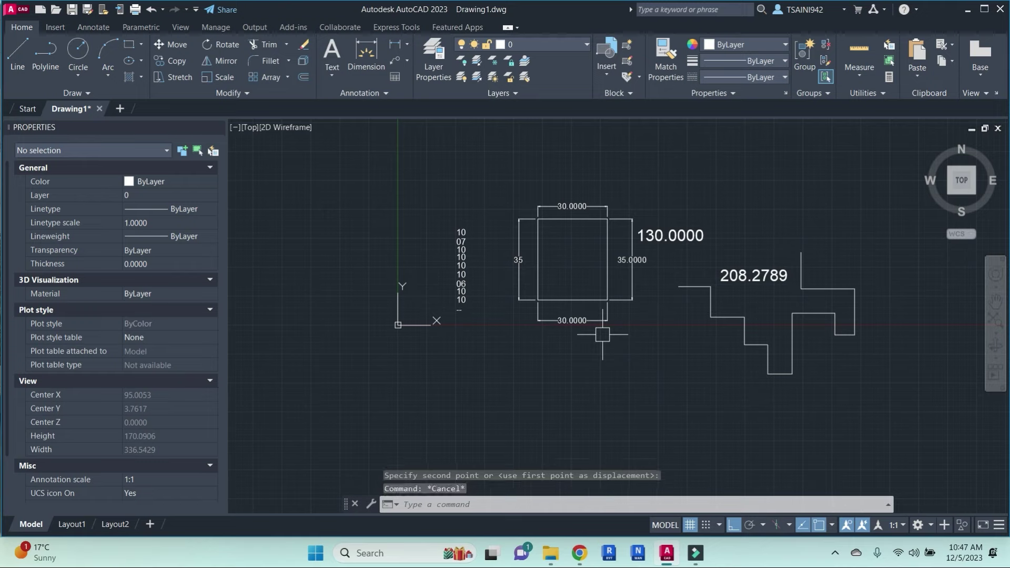
{"action": "type", "text": "app"}
{"action": "key", "text": "Return"}
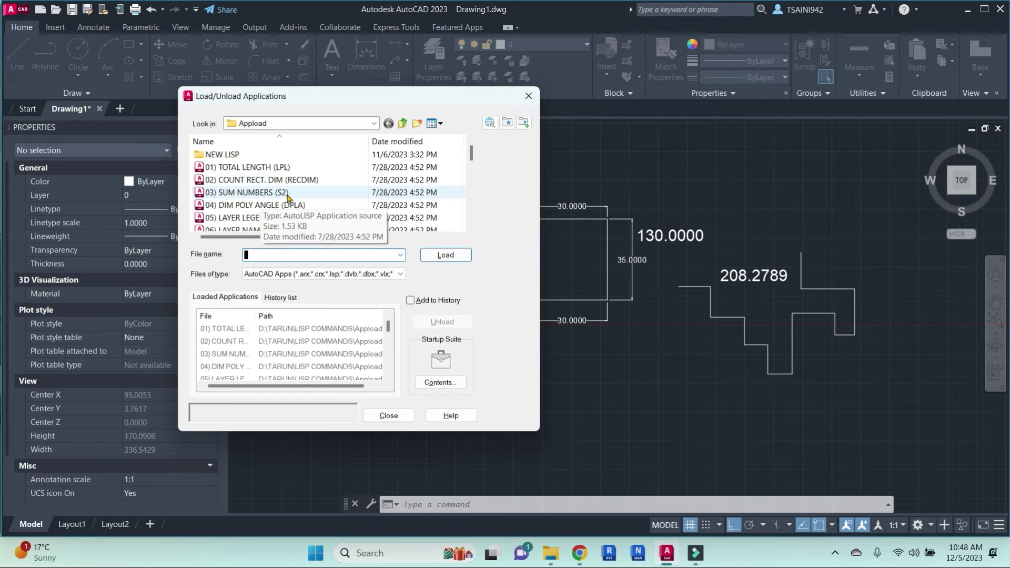
{"action": "left_click", "coordinate": [529, 96]}
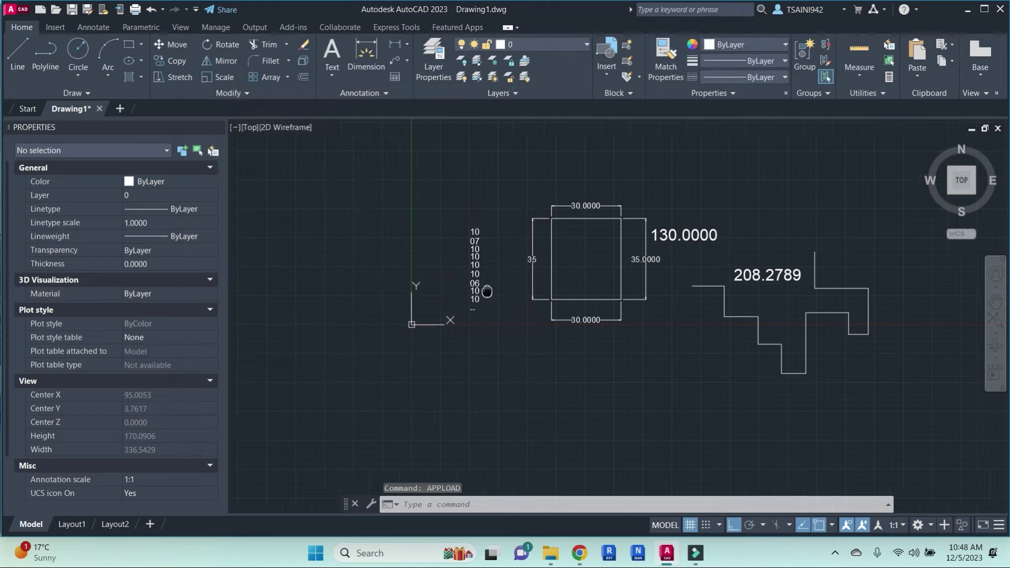
{"action": "middle_click_drag", "start_coordinate": [469, 297], "coordinate": [500, 294]}
{"action": "scroll", "coordinate": [499, 294], "scroll_direction": "up", "scroll_amount": 5}
{"action": "scroll", "coordinate": [520, 322], "scroll_direction": "down", "scroll_amount": 3}
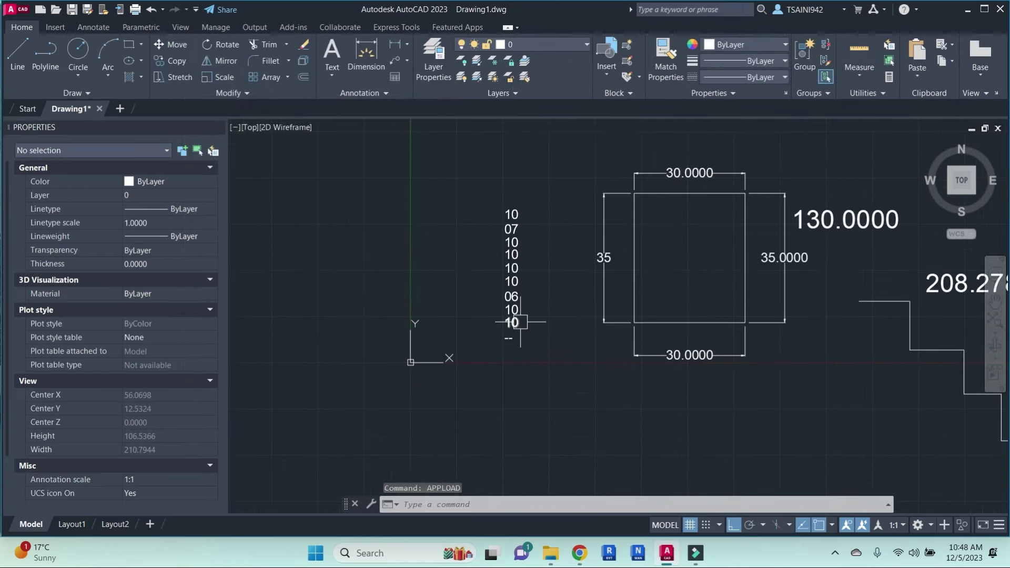
Try selecting the number column, cancel, and pan it into better view.
{"action": "scroll", "coordinate": [520, 321], "scroll_direction": "up", "scroll_amount": 2}
{"action": "left_click", "coordinate": [548, 331]}
{"action": "left_click", "coordinate": [467, 129]}
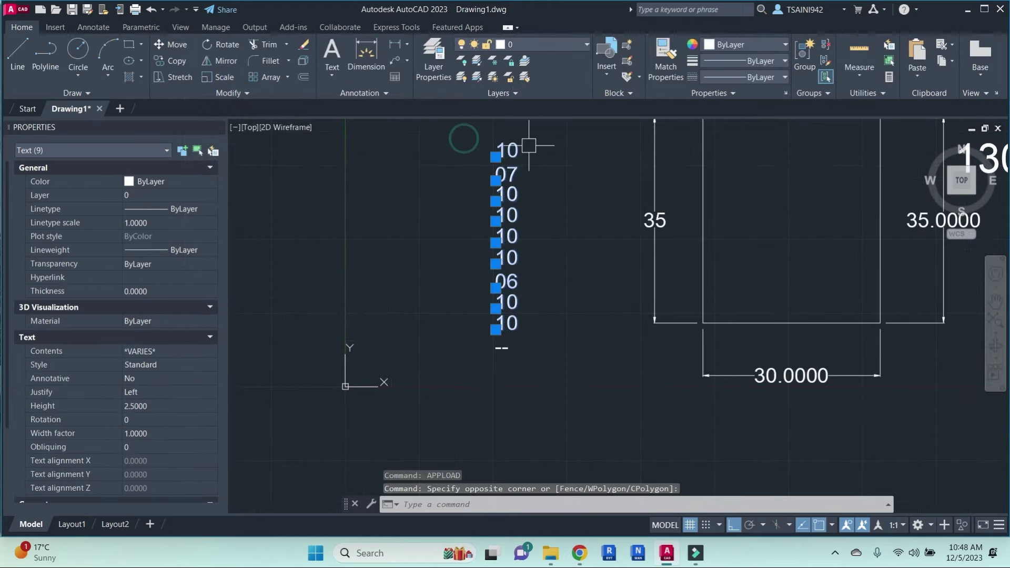
{"action": "key", "text": "Escape"}
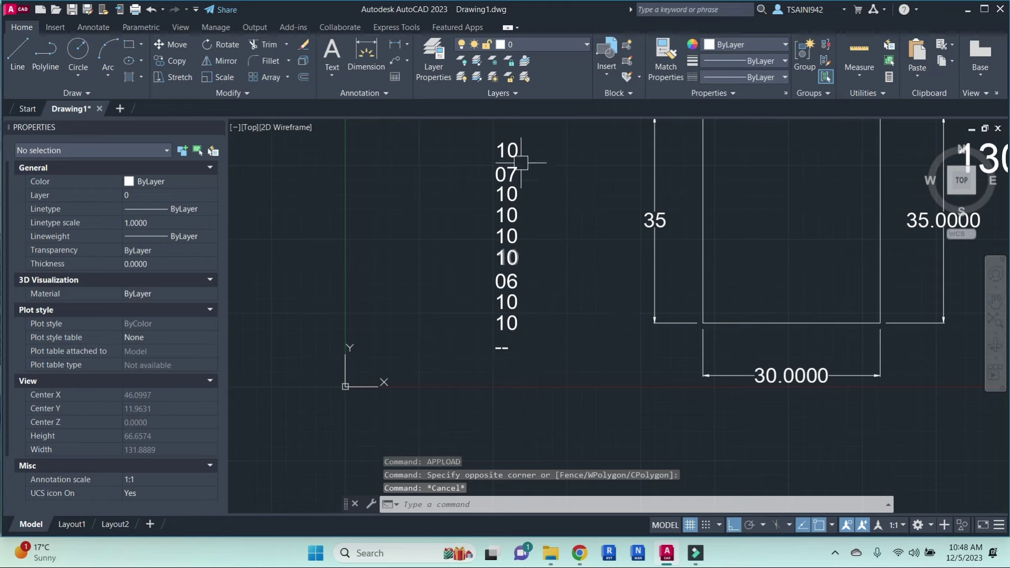
{"action": "middle_click_drag", "start_coordinate": [537, 205], "coordinate": [548, 214]}
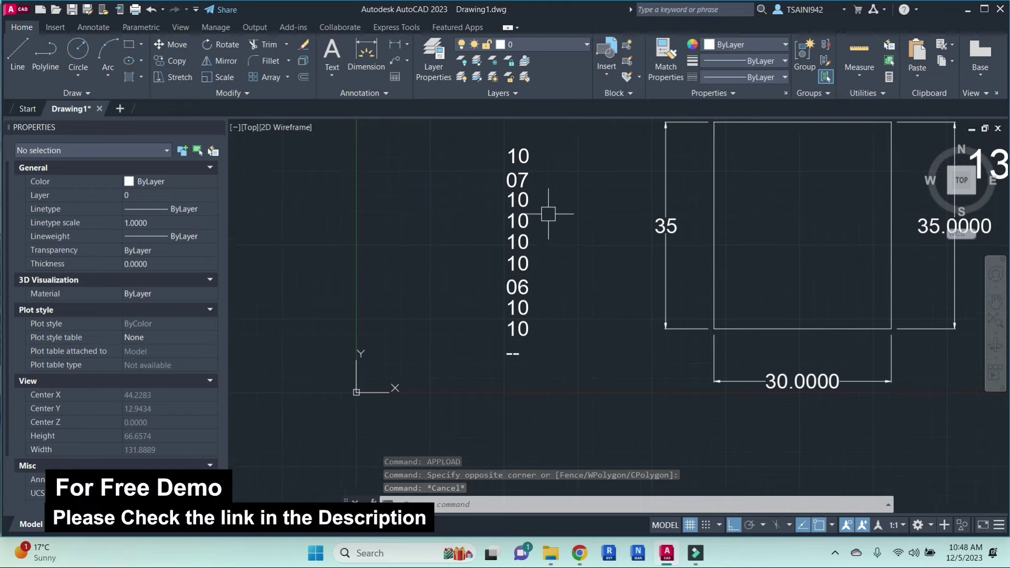
Crossing-select the nine numbers and run S2 to replace the dashes with 83.
{"action": "left_click", "coordinate": [549, 337]}
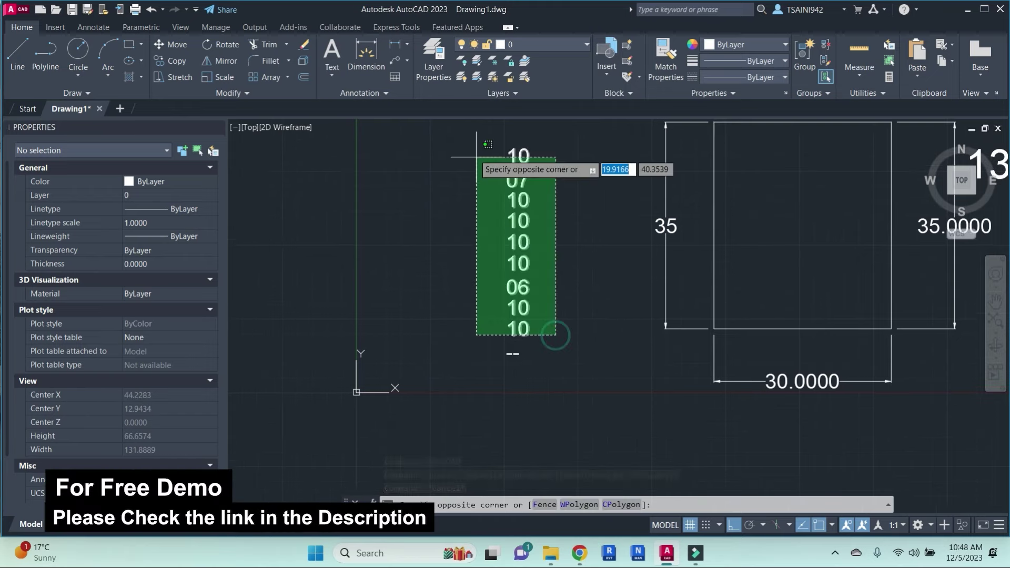
{"action": "left_click", "coordinate": [466, 138]}
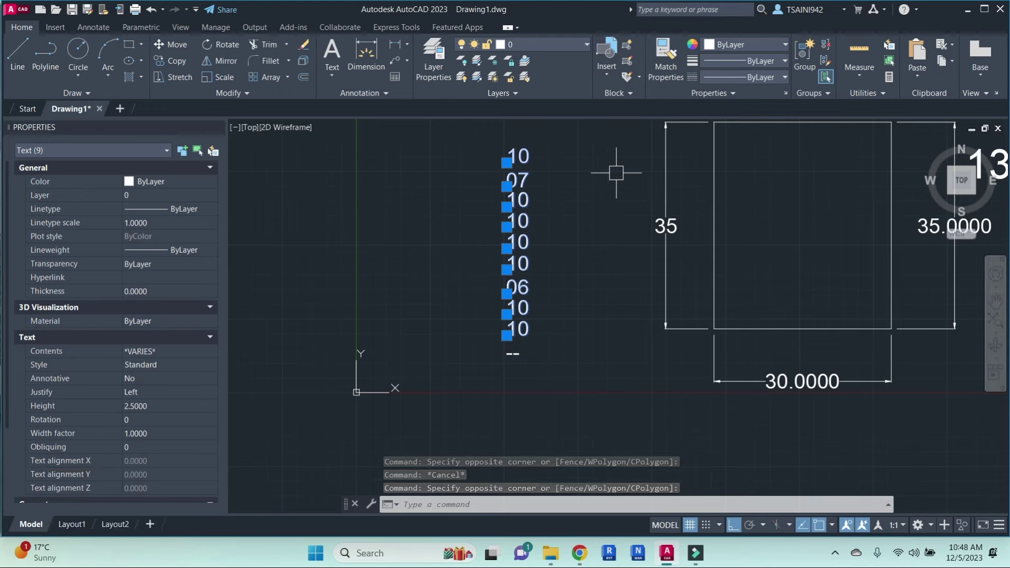
{"action": "type", "text": "s2"}
{"action": "key", "text": "Return"}
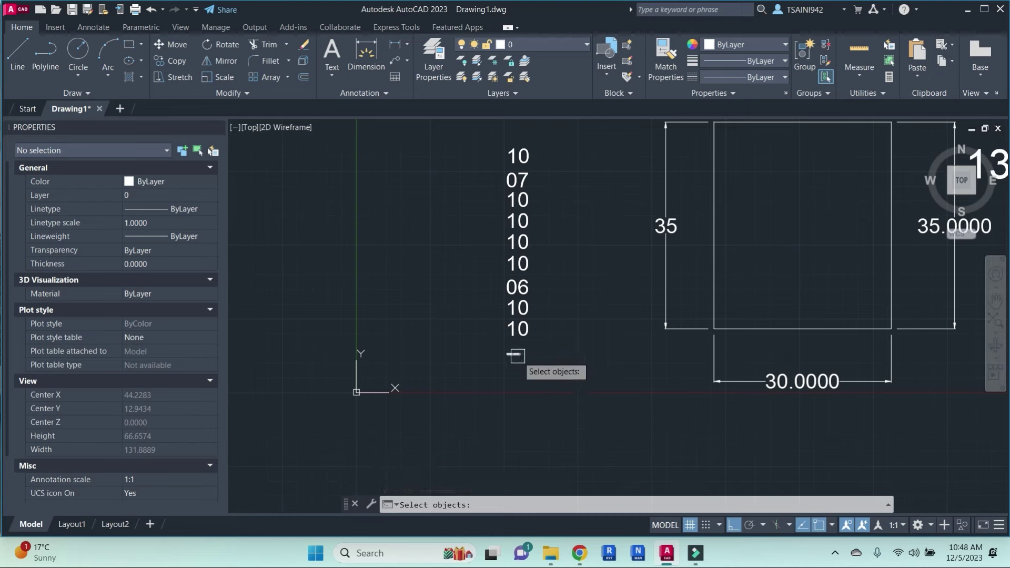
{"action": "left_click", "coordinate": [517, 356]}
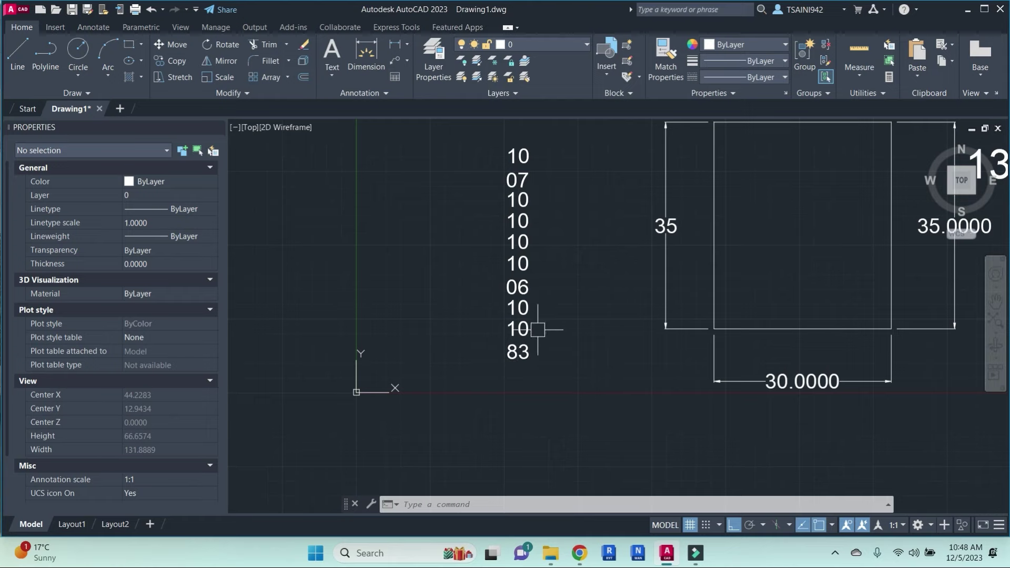
{"action": "scroll", "coordinate": [538, 328], "scroll_direction": "down", "scroll_amount": 2}
{"action": "scroll", "coordinate": [558, 334], "scroll_direction": "up", "scroll_amount": 2}
{"action": "scroll", "coordinate": [468, 361], "scroll_direction": "down", "scroll_amount": 2}
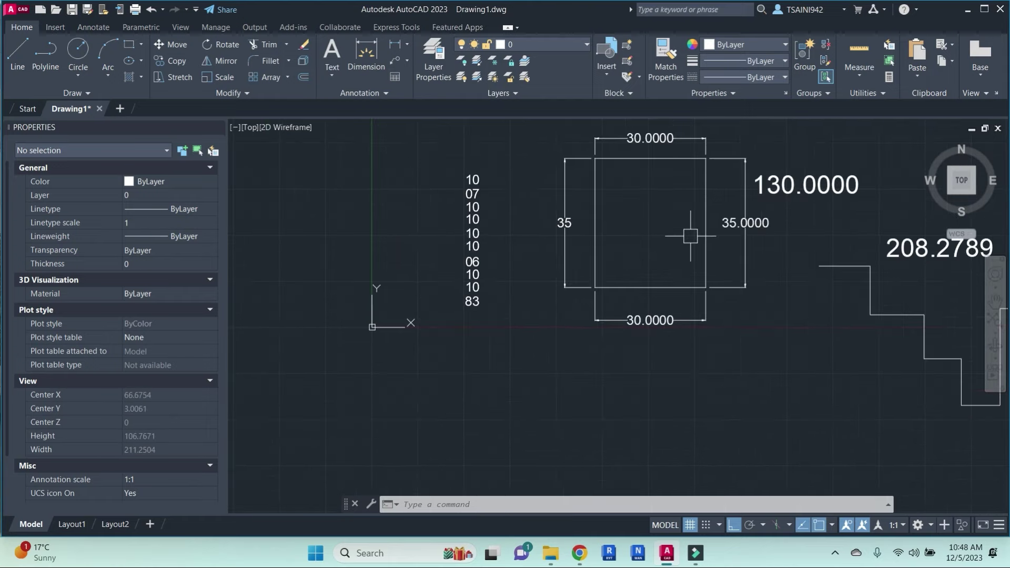
{"action": "middle_click_drag", "start_coordinate": [651, 279], "coordinate": [638, 284]}
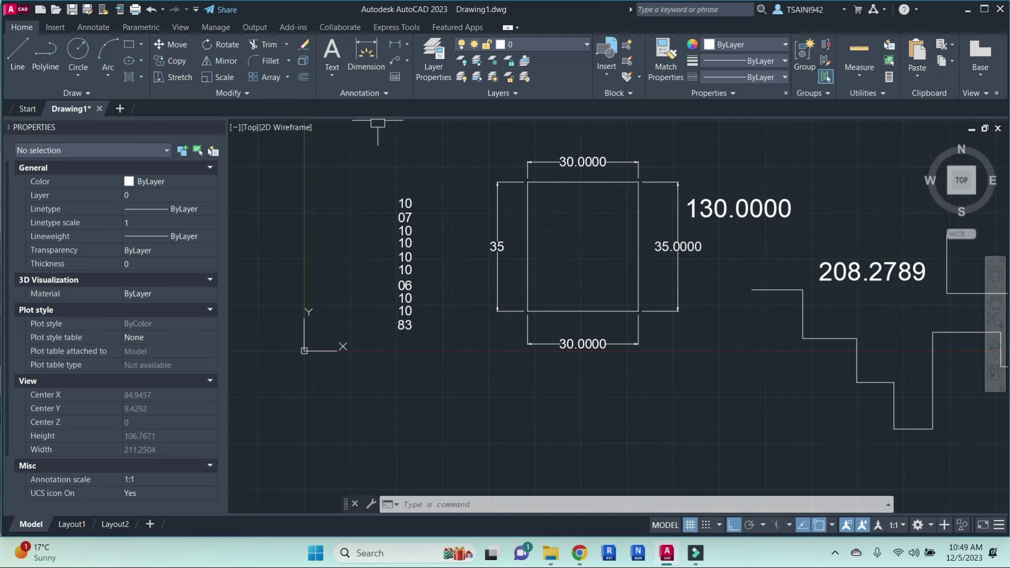
{"action": "scroll", "coordinate": [413, 258], "scroll_direction": "up", "scroll_amount": 2}
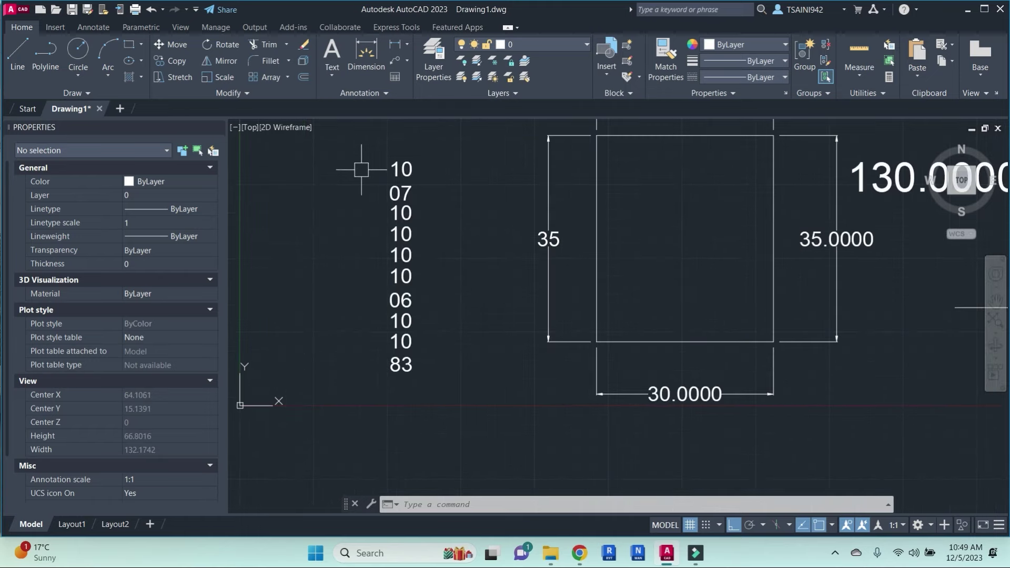
{"action": "left_click", "coordinate": [372, 147]}
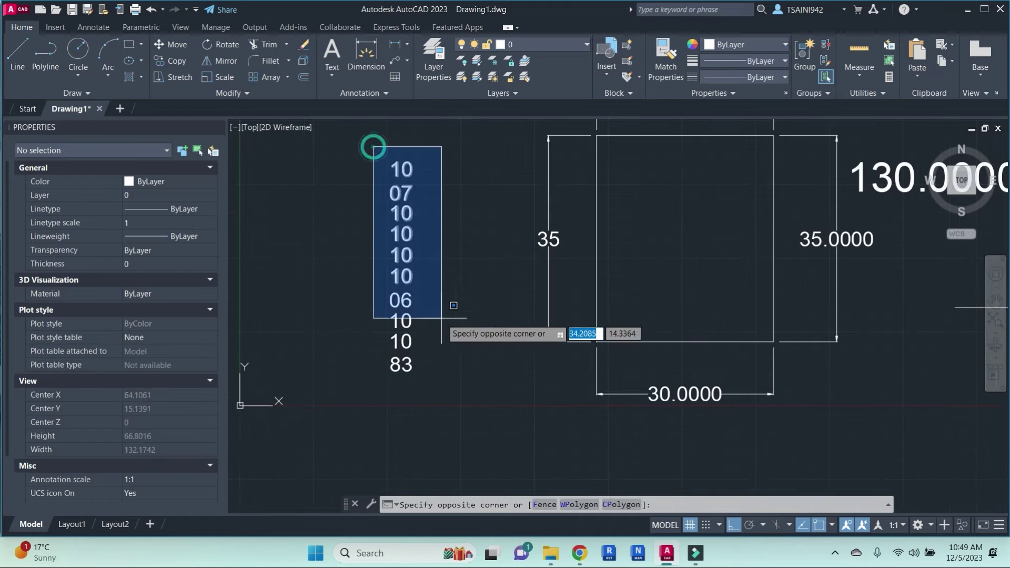
{"action": "left_click", "coordinate": [451, 350]}
{"action": "left_click", "coordinate": [361, 158]}
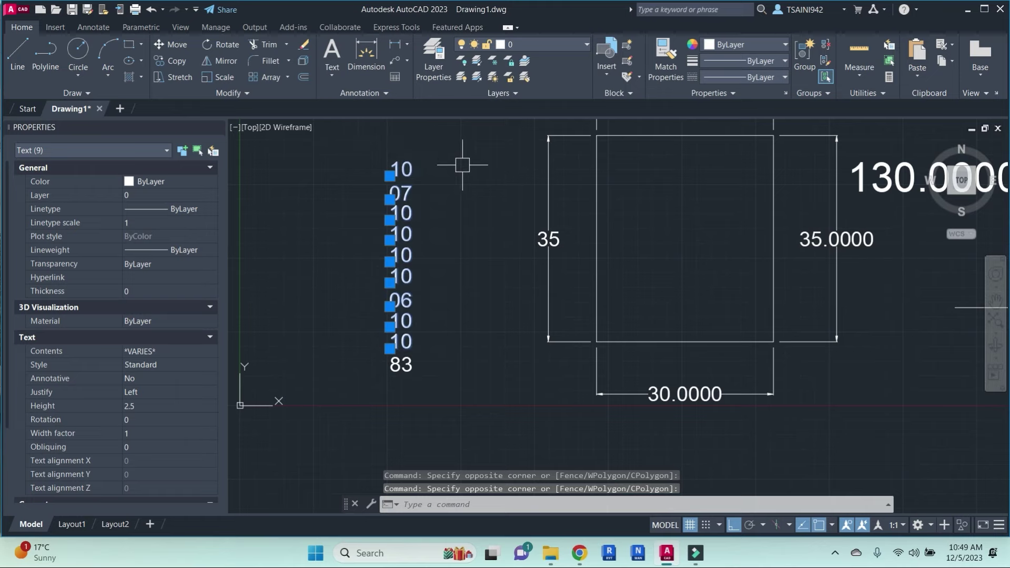
{"action": "key", "text": "Escape"}
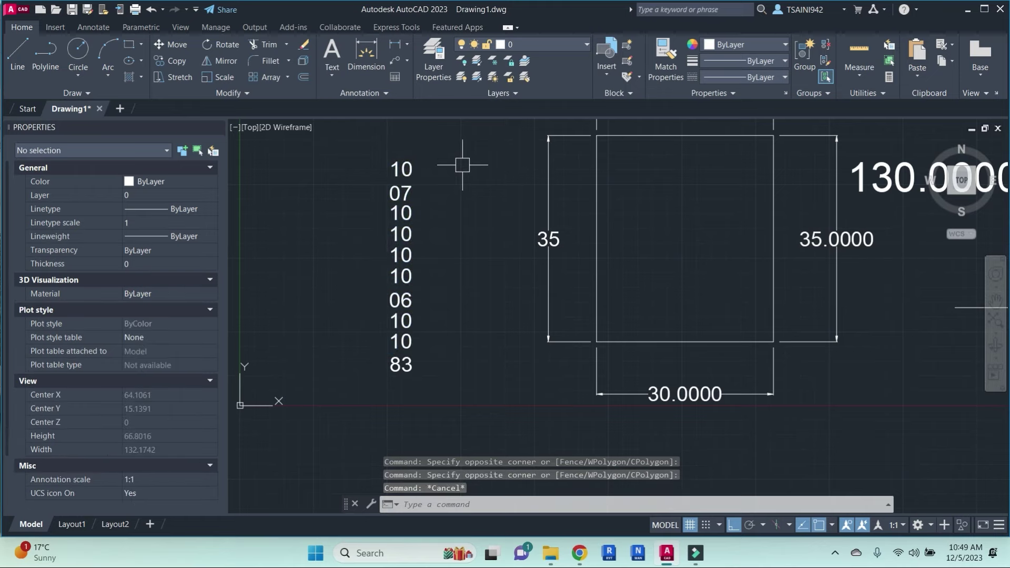
{"action": "key", "text": "Escape"}
{"action": "scroll", "coordinate": [462, 165], "scroll_direction": "down", "scroll_amount": 5}
{"action": "scroll", "coordinate": [587, 213], "scroll_direction": "up", "scroll_amount": 3}
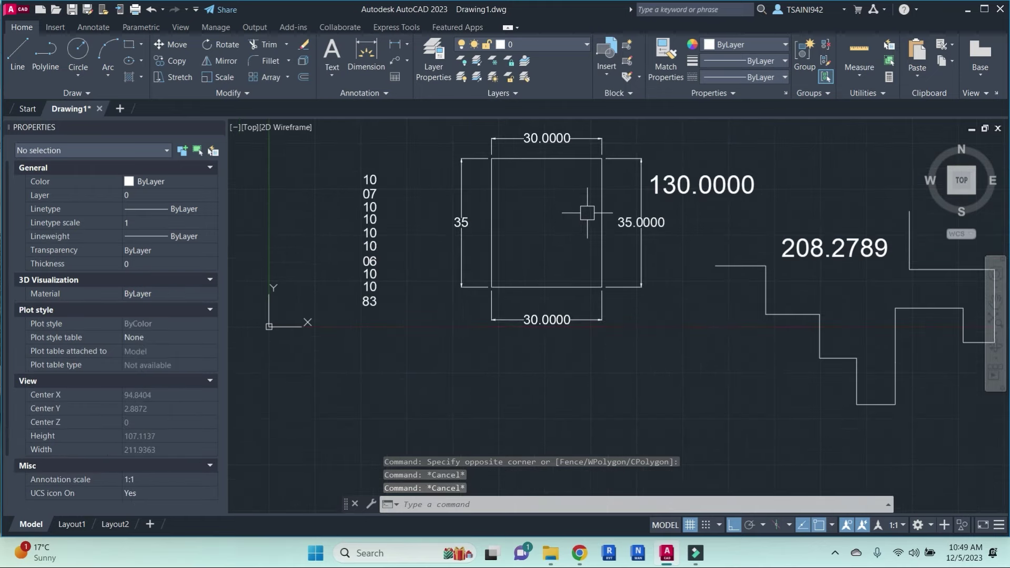
{"action": "middle_click_drag", "start_coordinate": [559, 218], "coordinate": [594, 234]}
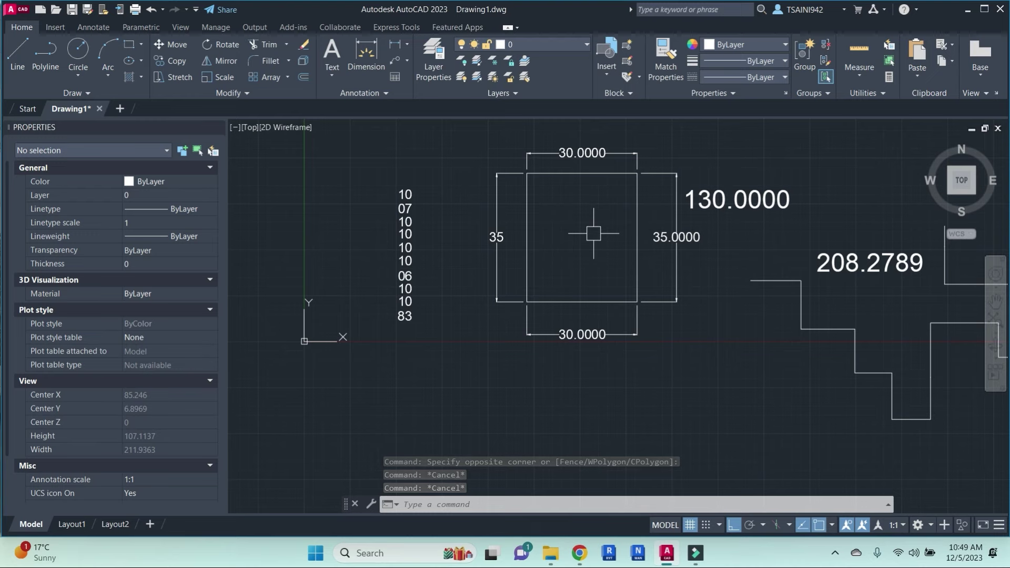